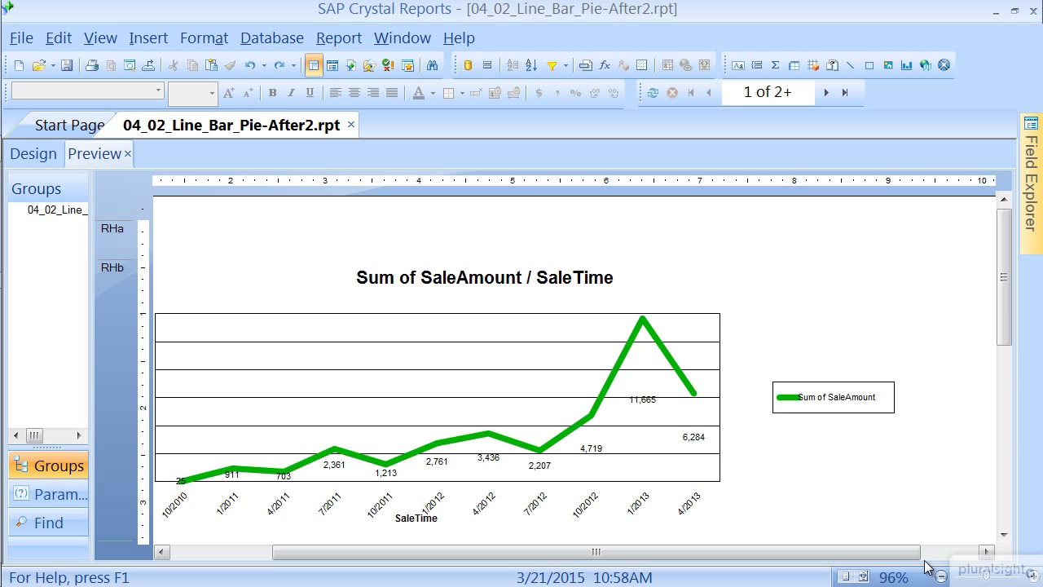
Add SalesTrans.SaleTime as a grouping field for the report in the Group Expert.
left_click_drag(899, 554, 761, 554)
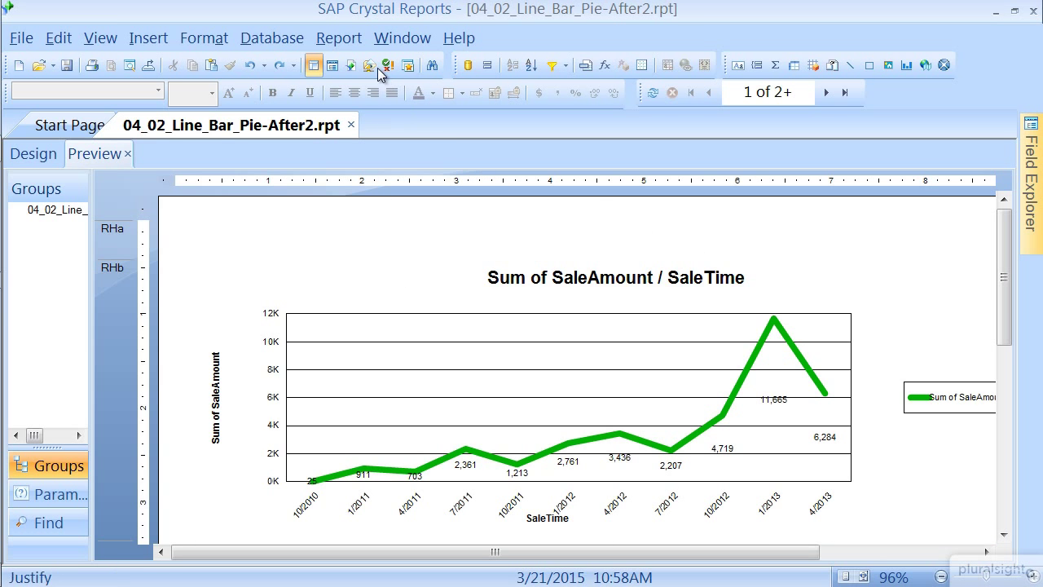
left_click(338, 38)
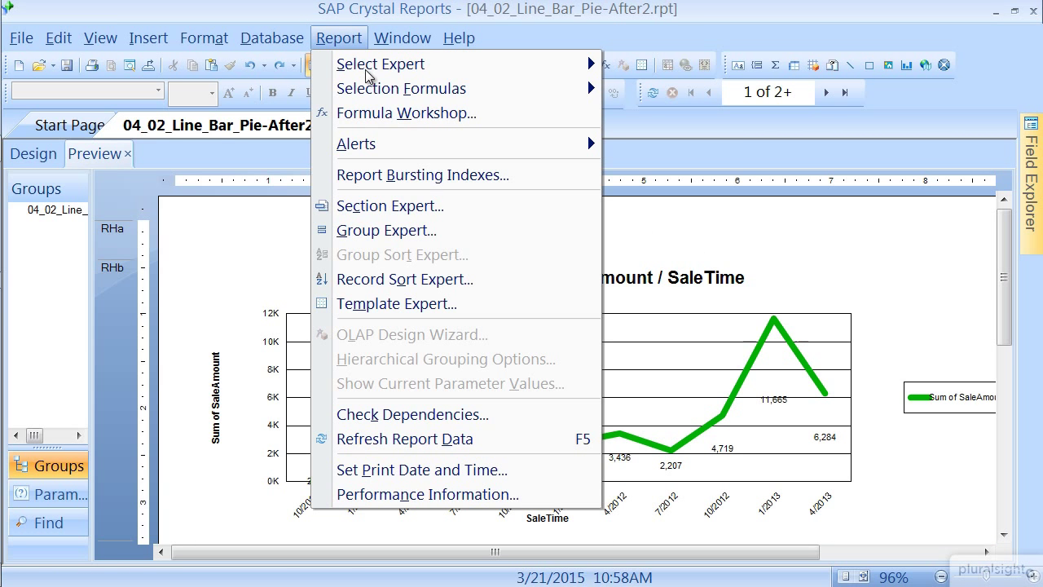
left_click(388, 231)
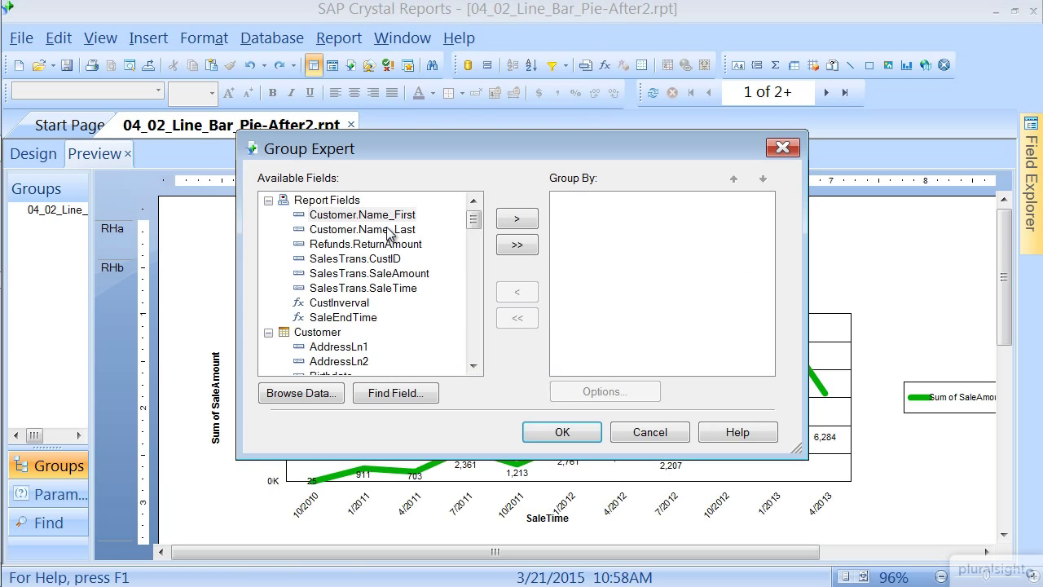
left_click(399, 289)
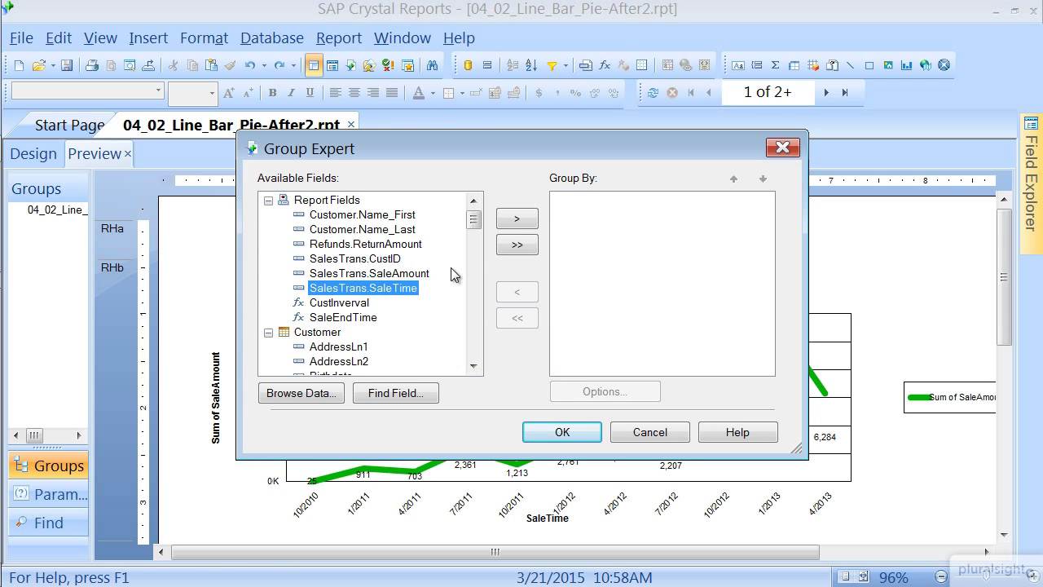
left_click(515, 220)
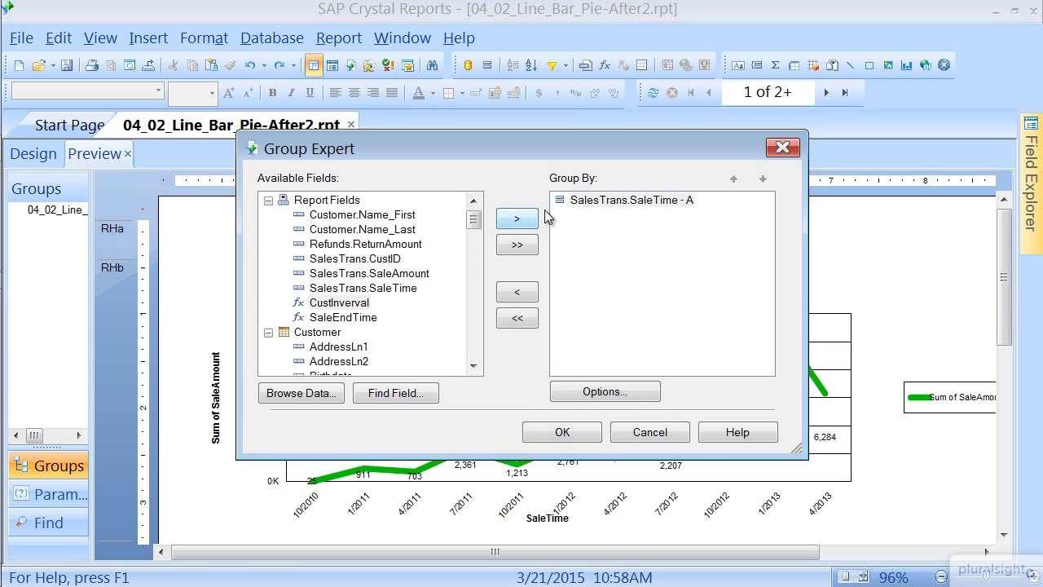
Set the SaleTime group's section to print for each quarter and apply the grouping.
left_click(624, 392)
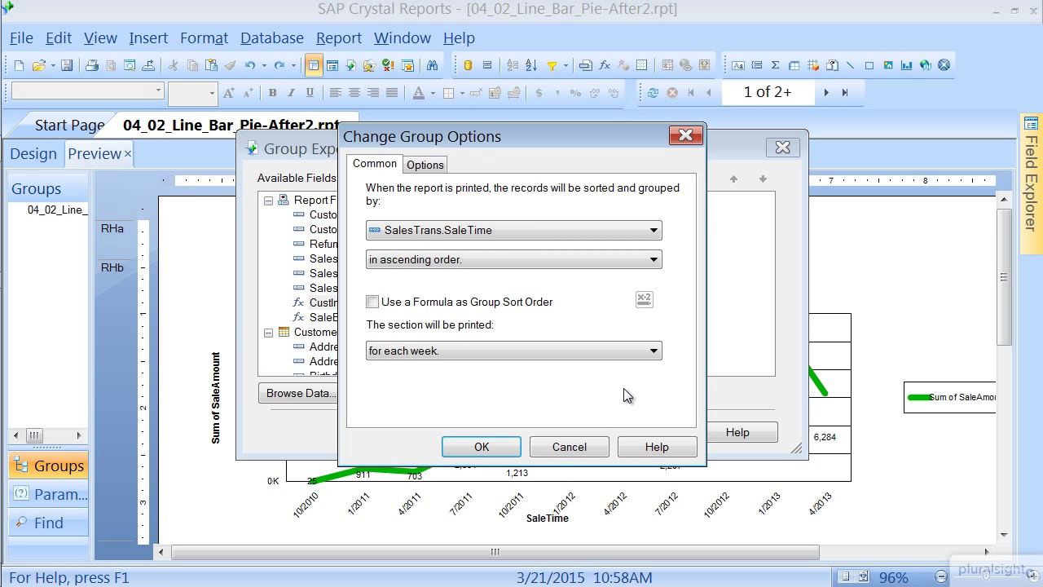
left_click(654, 351)
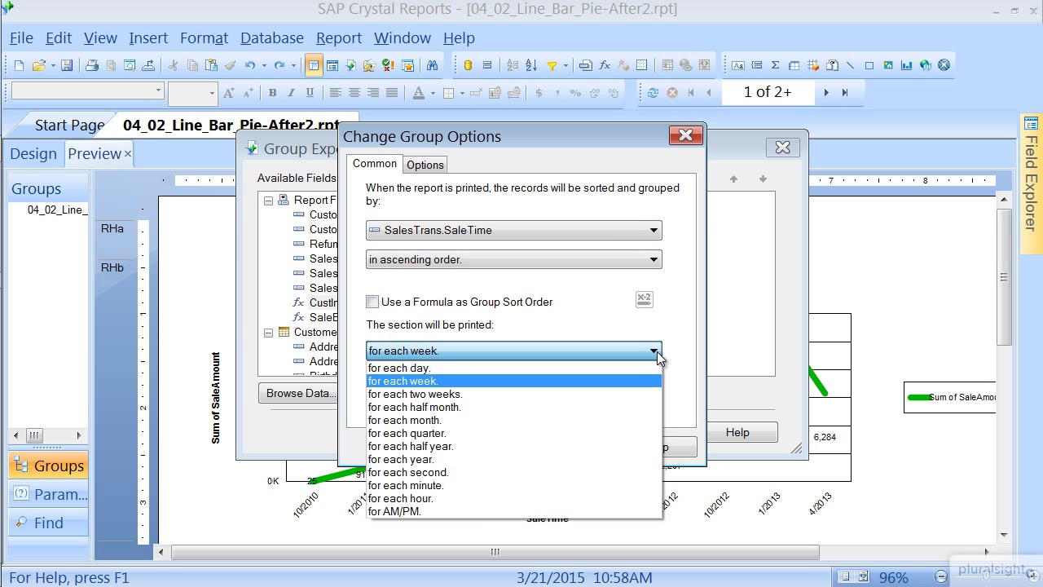
left_click(532, 432)
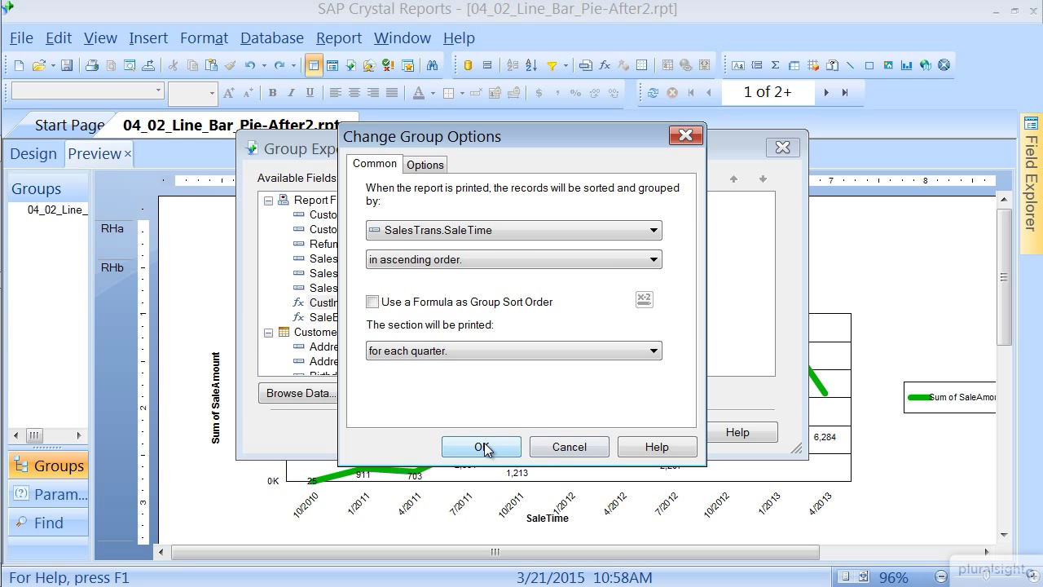
left_click(480, 446)
left_click(534, 437)
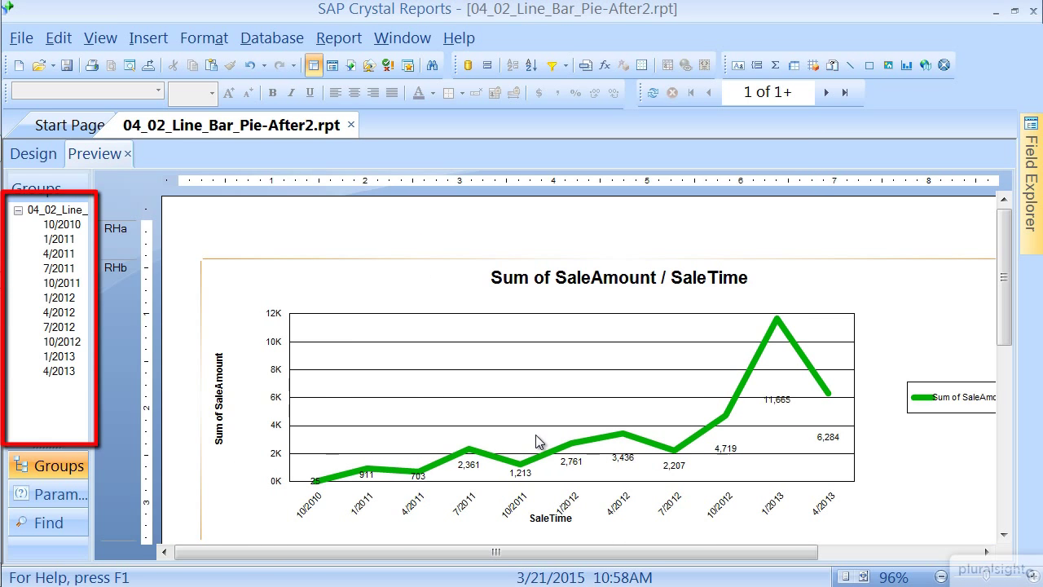
In the report design, insert a second section below the SaleTime group header.
left_click(38, 149)
left_click_drag(1008, 282, 1003, 479)
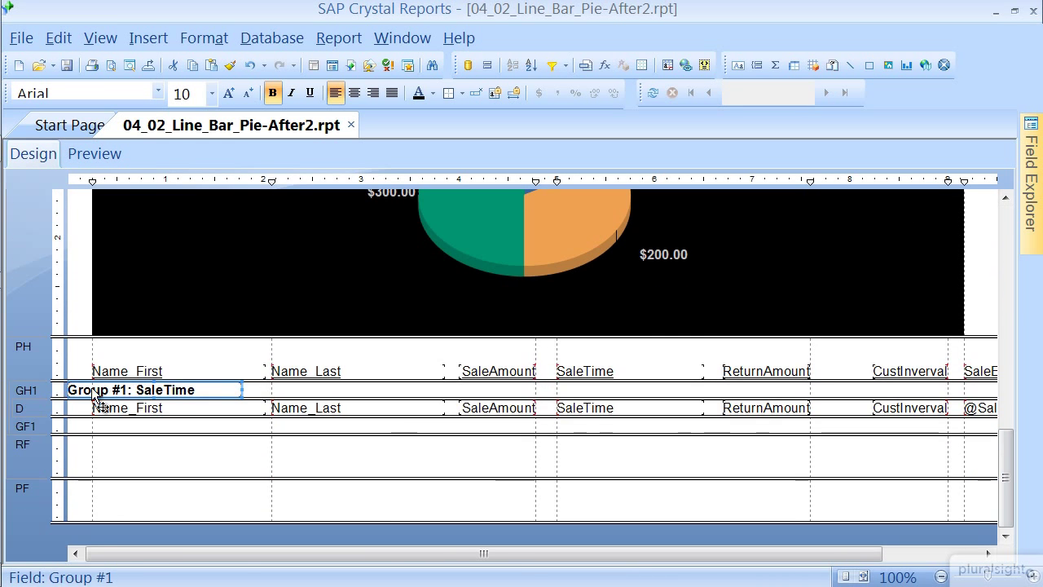
right_click(33, 388)
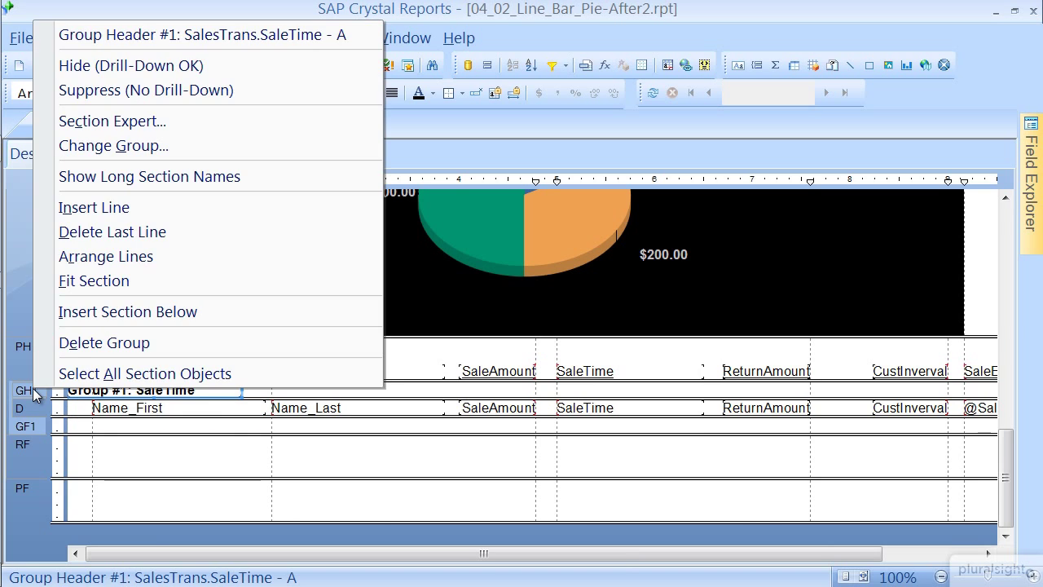
left_click(146, 307)
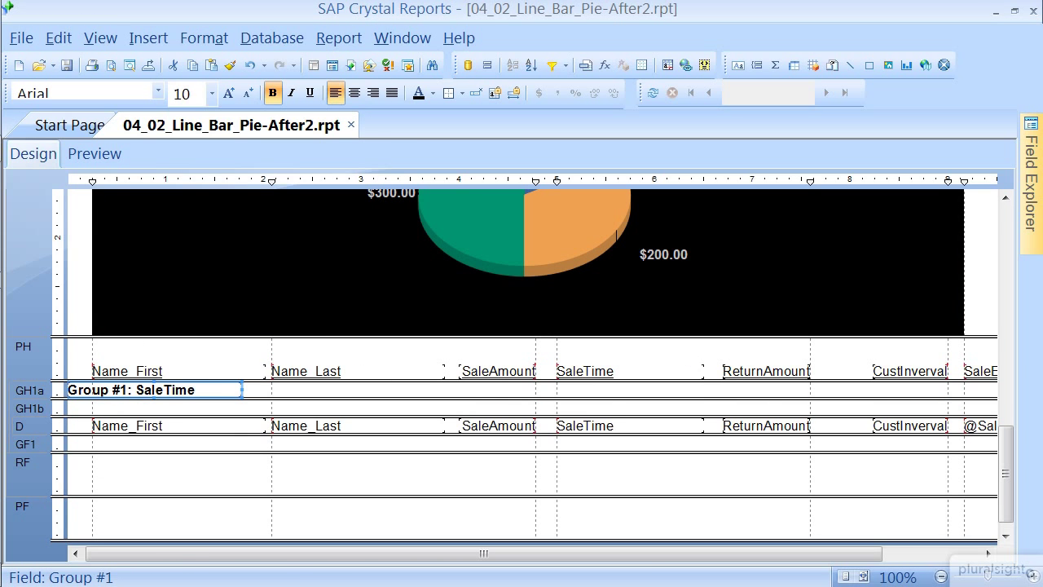
Copy the line chart from report header section b and paste it into the empty group header section GH1b.
left_click_drag(1007, 471, 1007, 255)
left_click(819, 366)
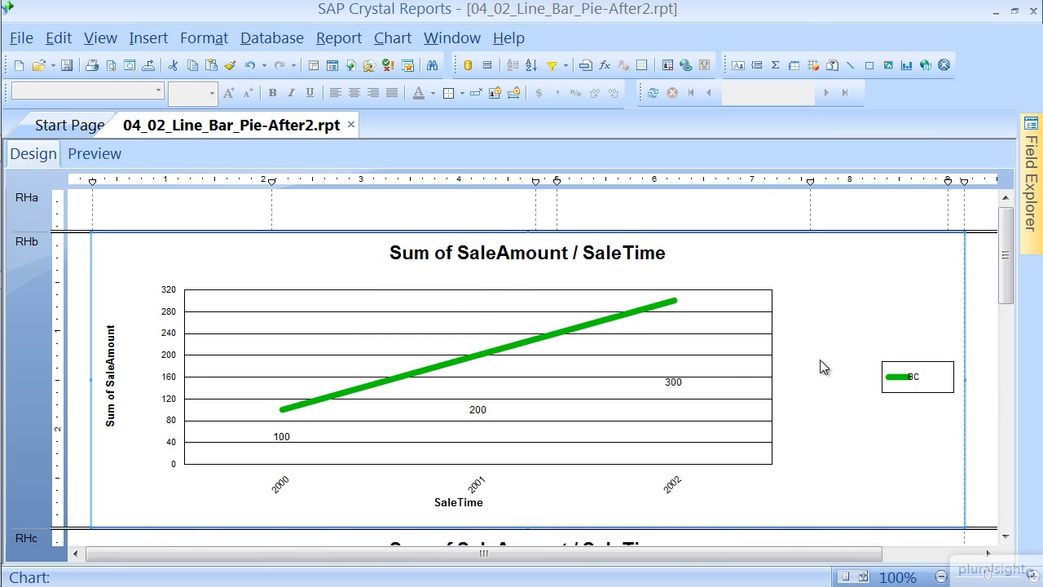
right_click(819, 359)
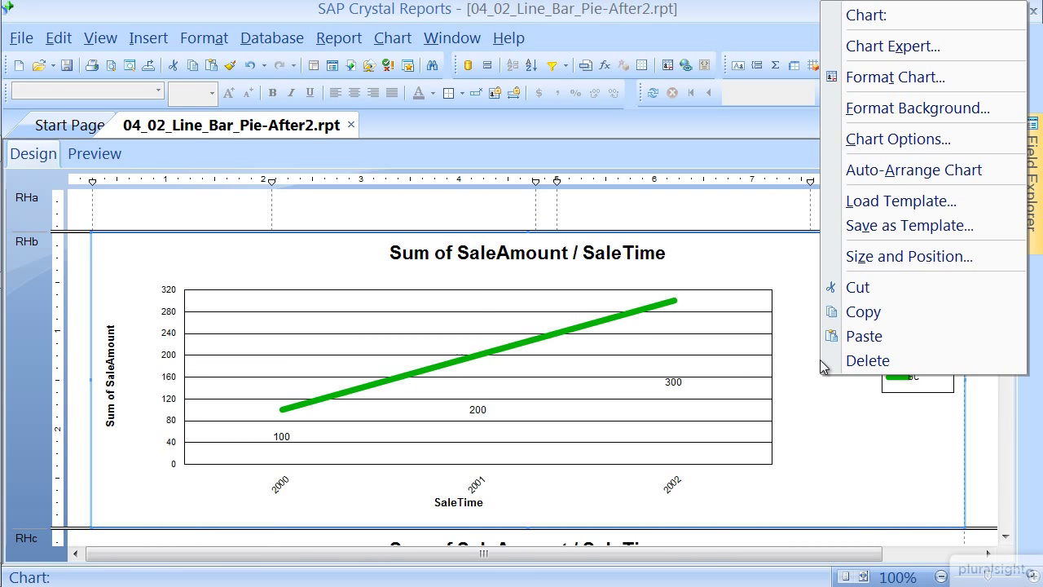
left_click(862, 312)
scroll(995, 466, "down", 10)
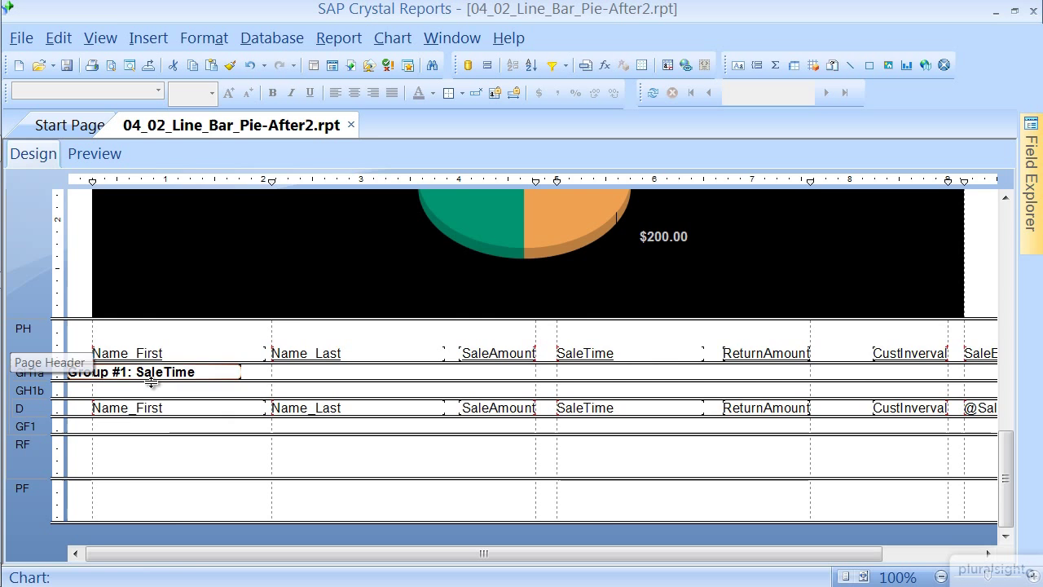
right_click(103, 393)
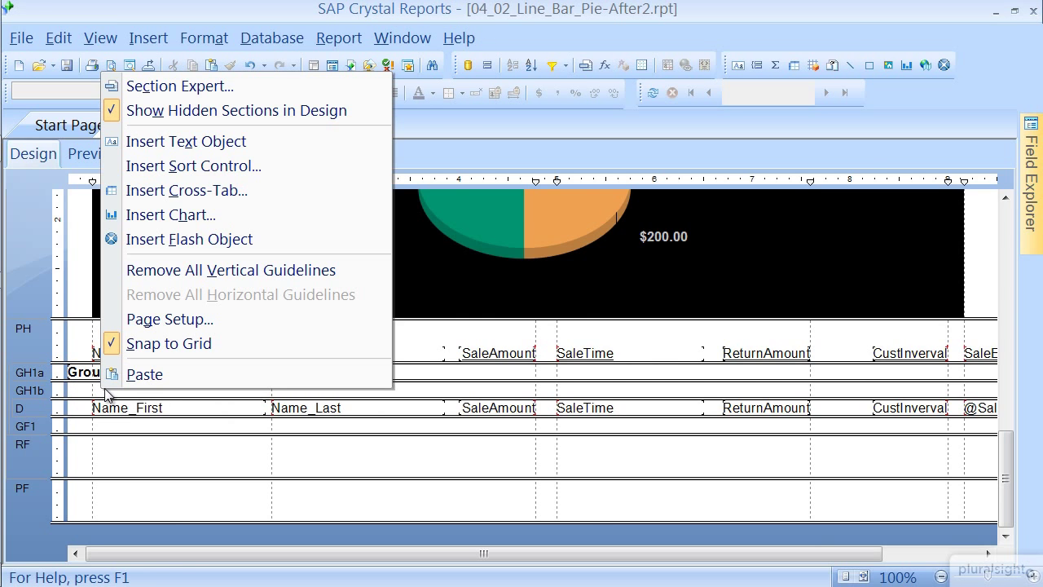
left_click(139, 374)
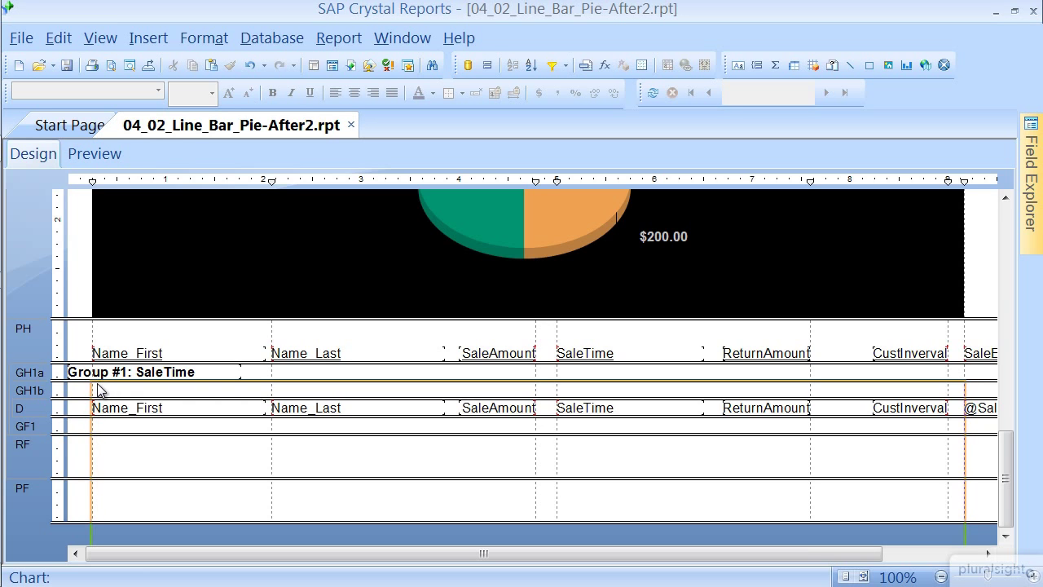
left_click(98, 390)
Shrink the pasted line chart to about 2.8 by 2.2 inches and reduce section GH1b to the chart's height.
left_click_drag(1006, 444, 1007, 489)
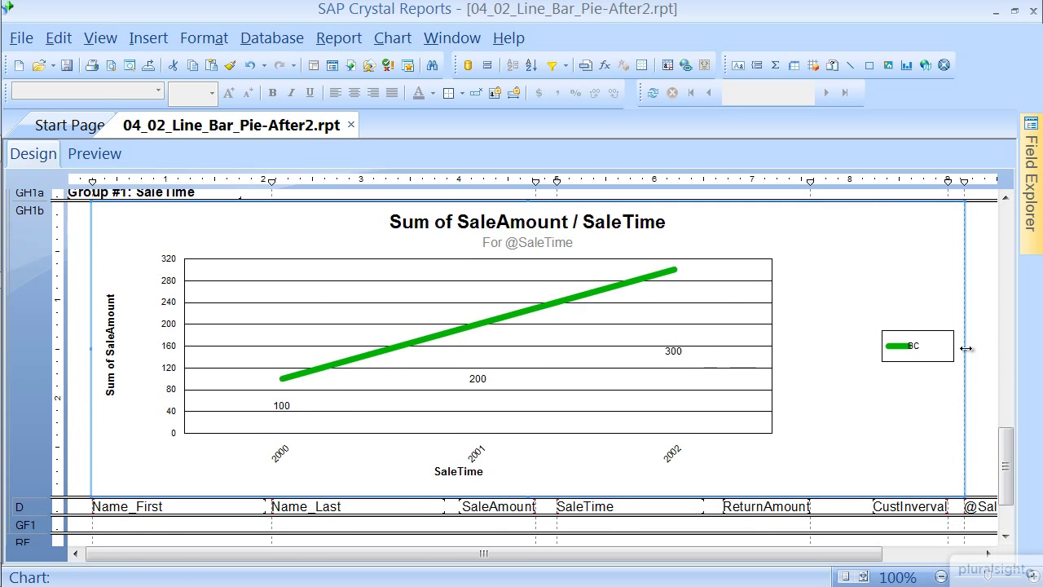
left_click_drag(966, 348, 460, 334)
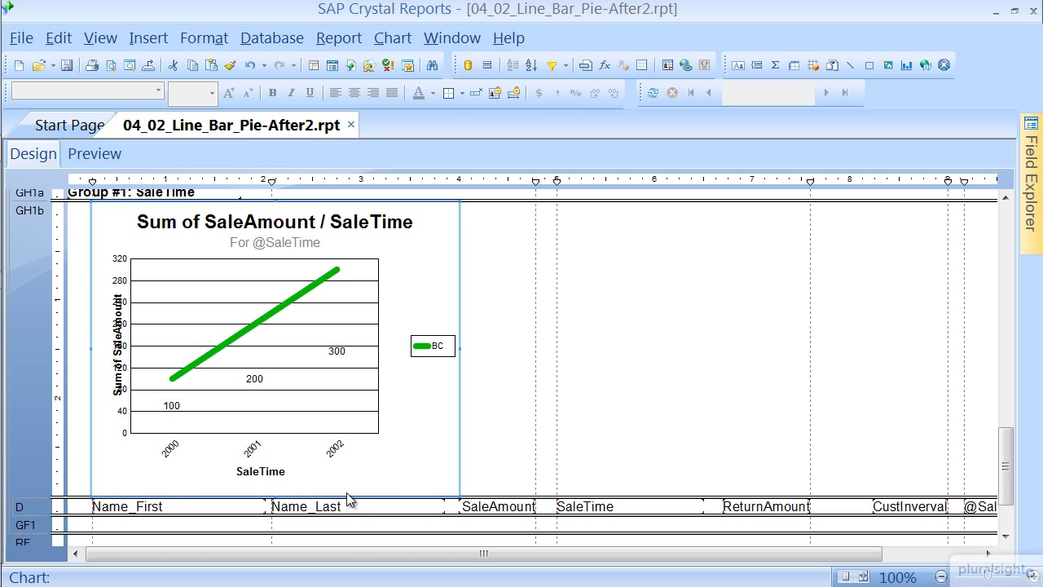
left_click_drag(497, 495, 374, 411)
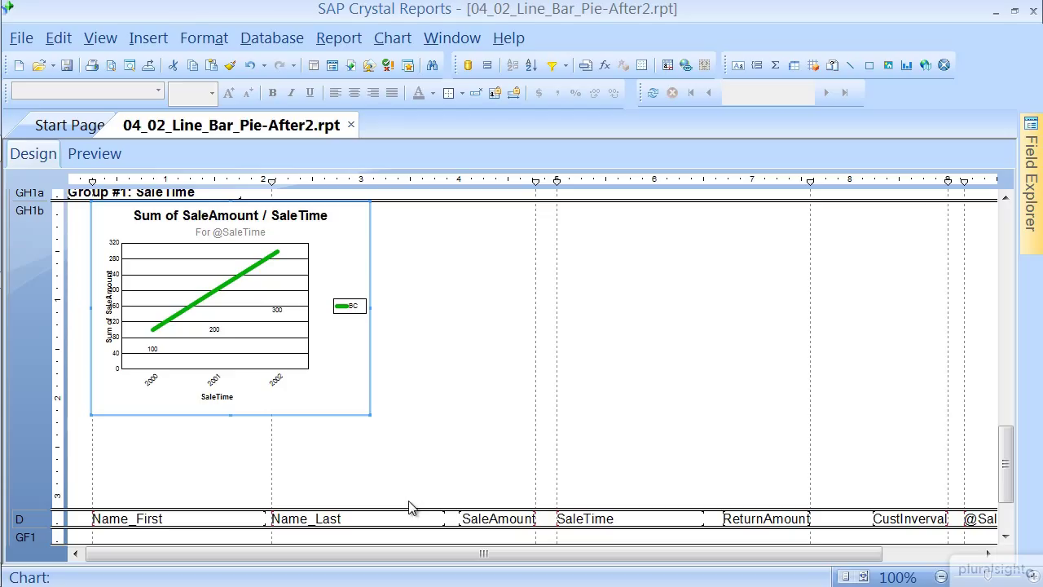
left_click_drag(408, 509, 390, 399)
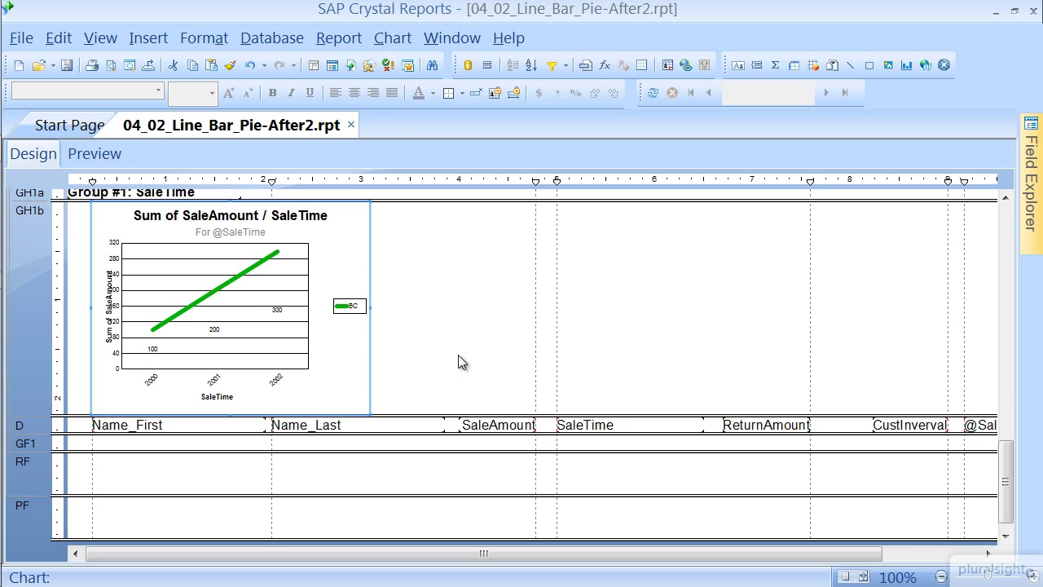
Format the line chart in GH1b with a Single line border on its left, right, top and bottom sides.
right_click(346, 243)
left_click(444, 85)
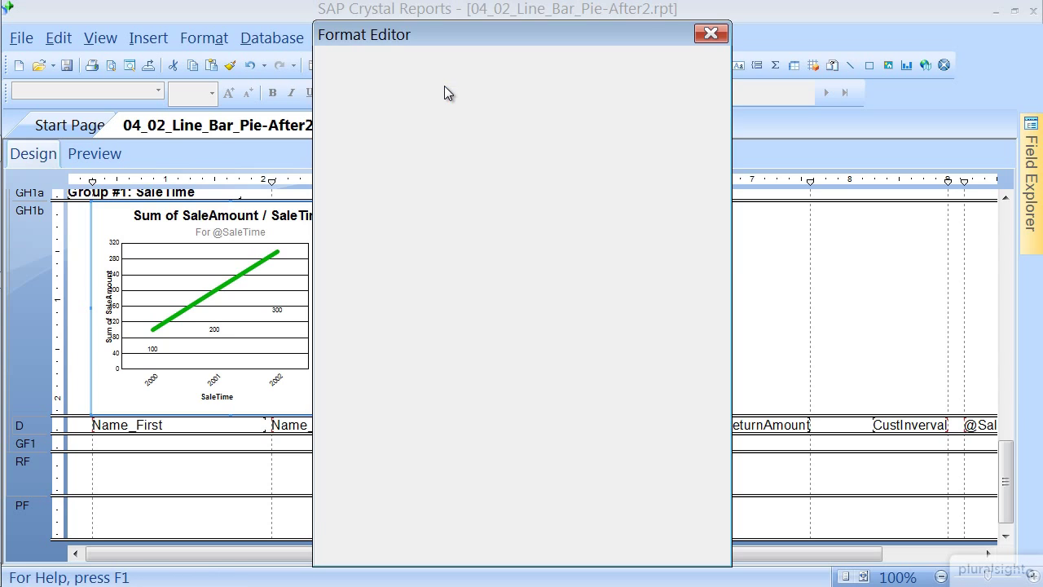
left_click(399, 66)
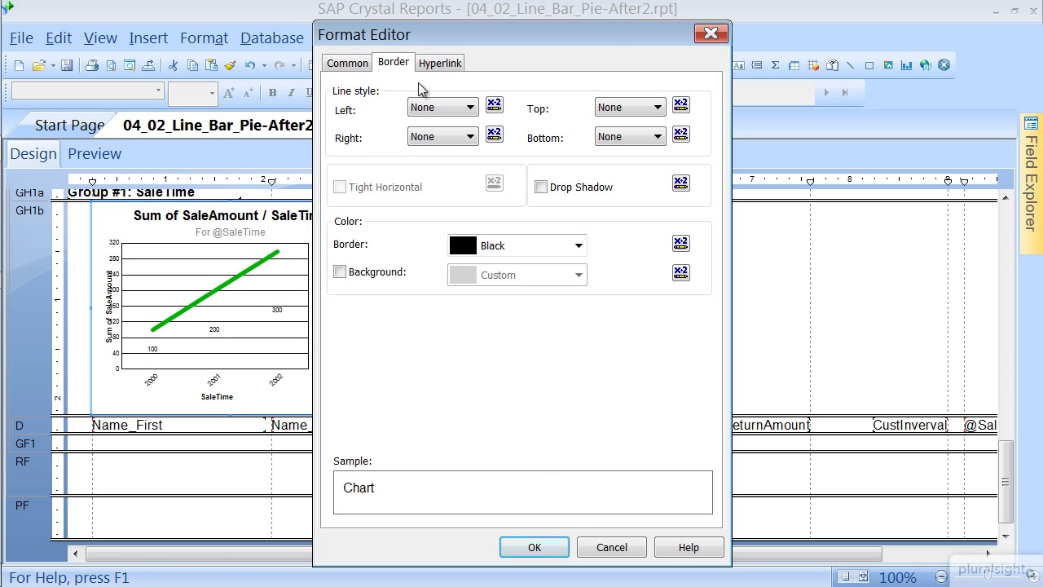
left_click(460, 111)
left_click(424, 137)
left_click(469, 136)
left_click(425, 167)
left_click(623, 110)
left_click(624, 137)
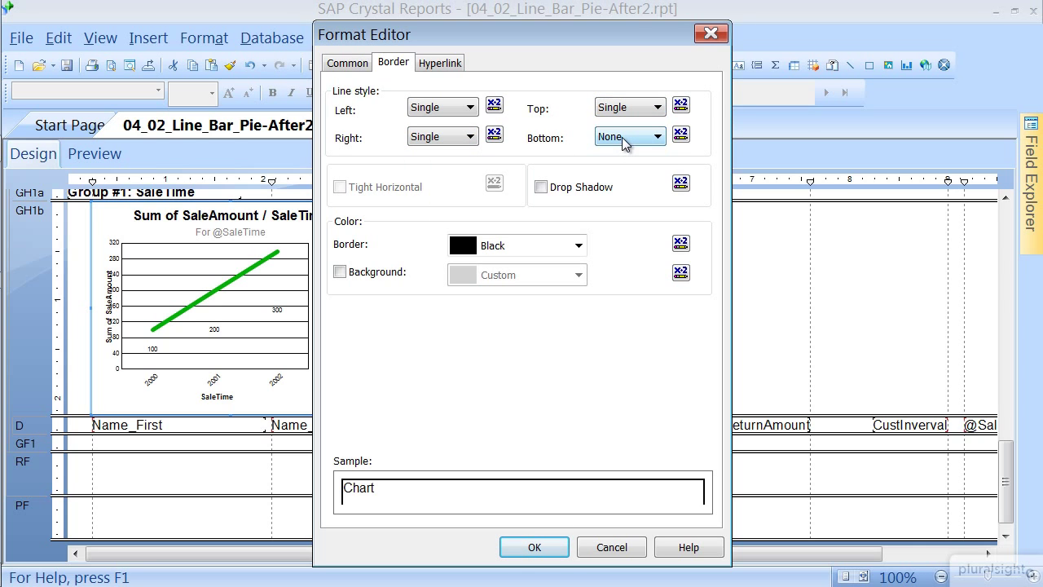
left_click(625, 138)
left_click(625, 163)
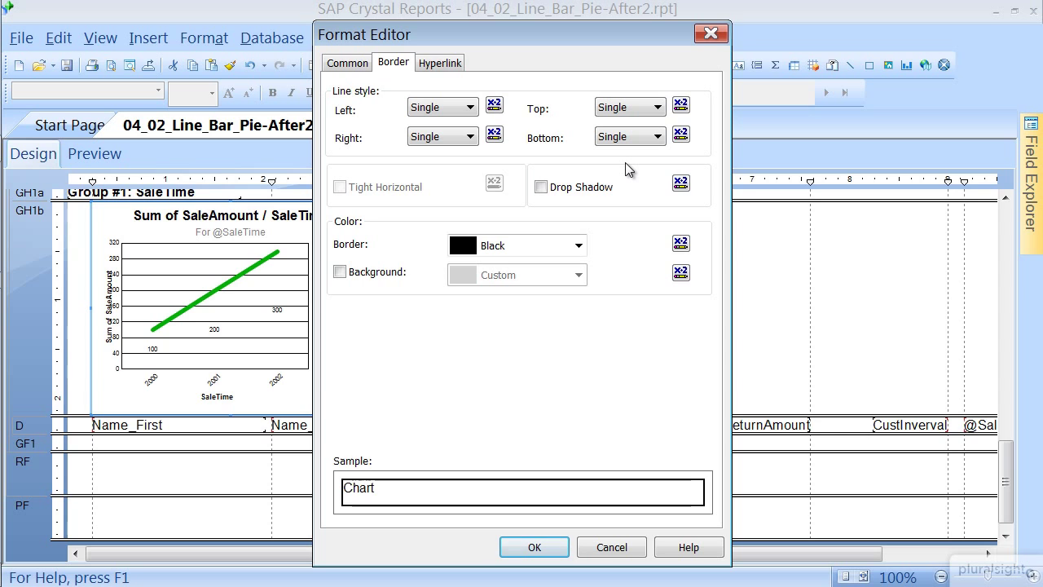
left_click(530, 547)
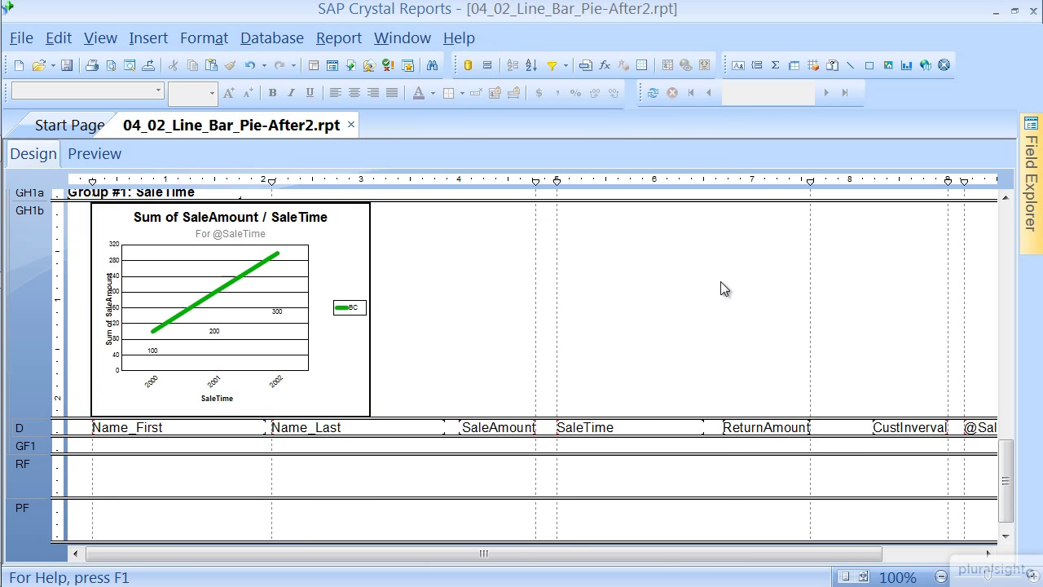
Copy the bar chart from report header section c and paste it into GH1b, directly beside the line chart.
left_click_drag(1007, 479, 1012, 317)
left_click(903, 273)
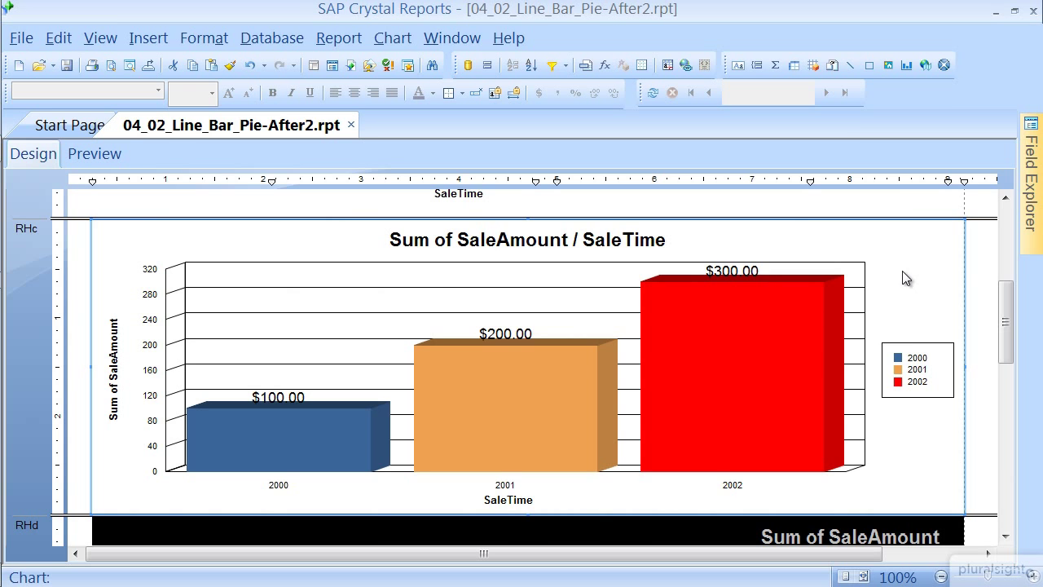
right_click(902, 270)
left_click(878, 312)
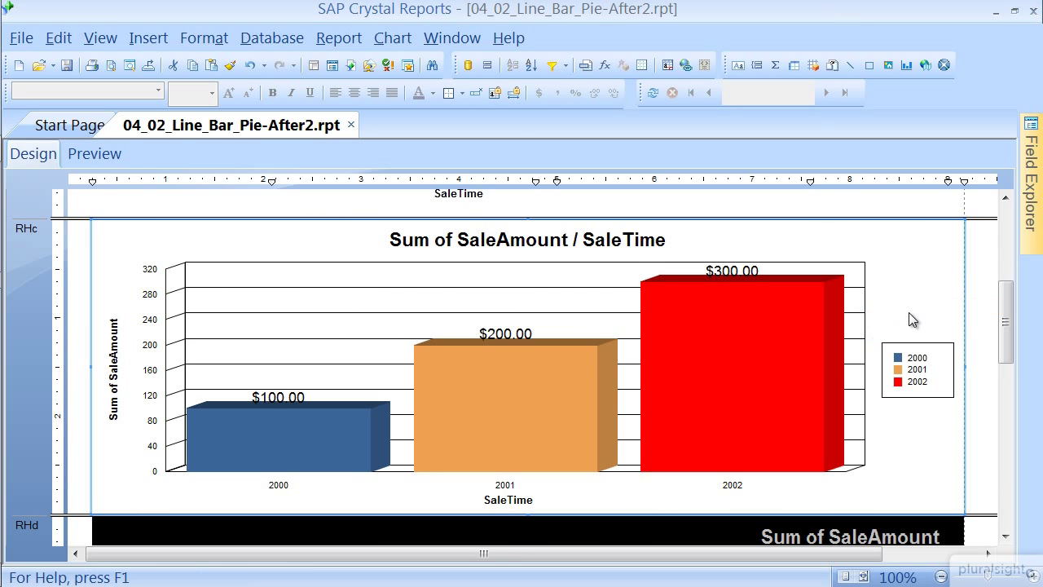
left_click_drag(1002, 334, 893, 456)
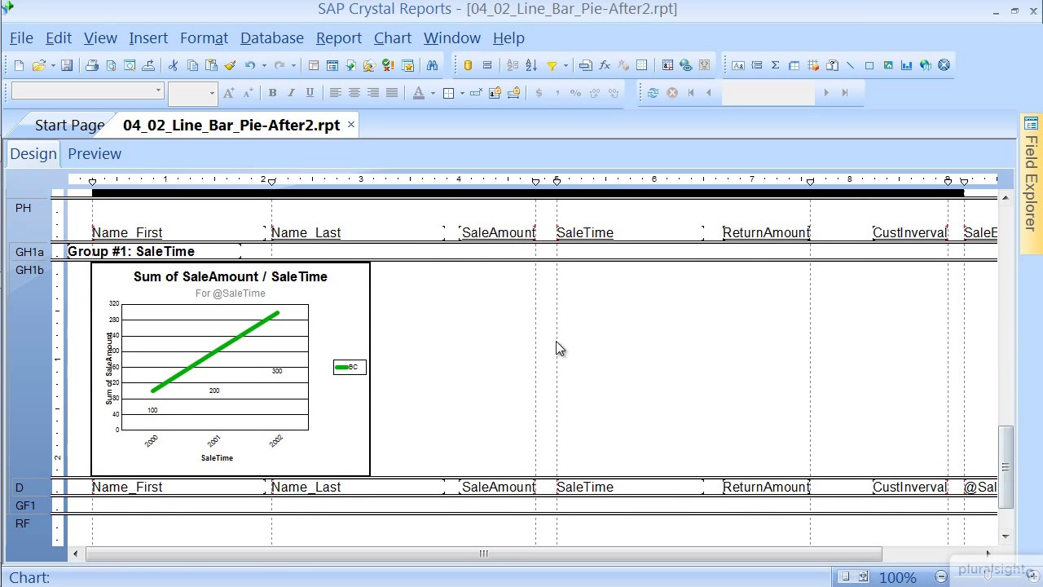
right_click(495, 334)
left_click(527, 322)
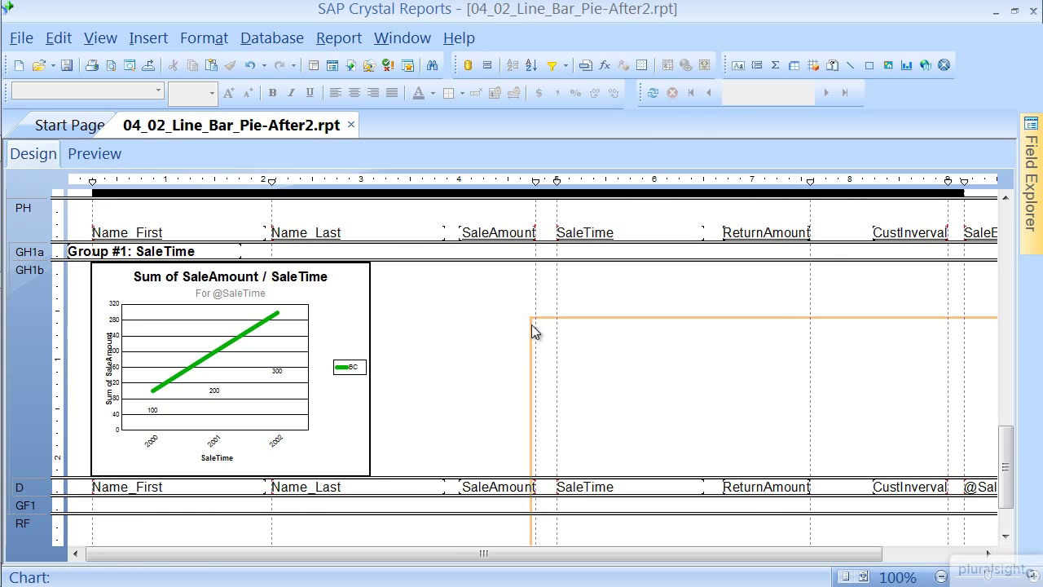
left_click(382, 267)
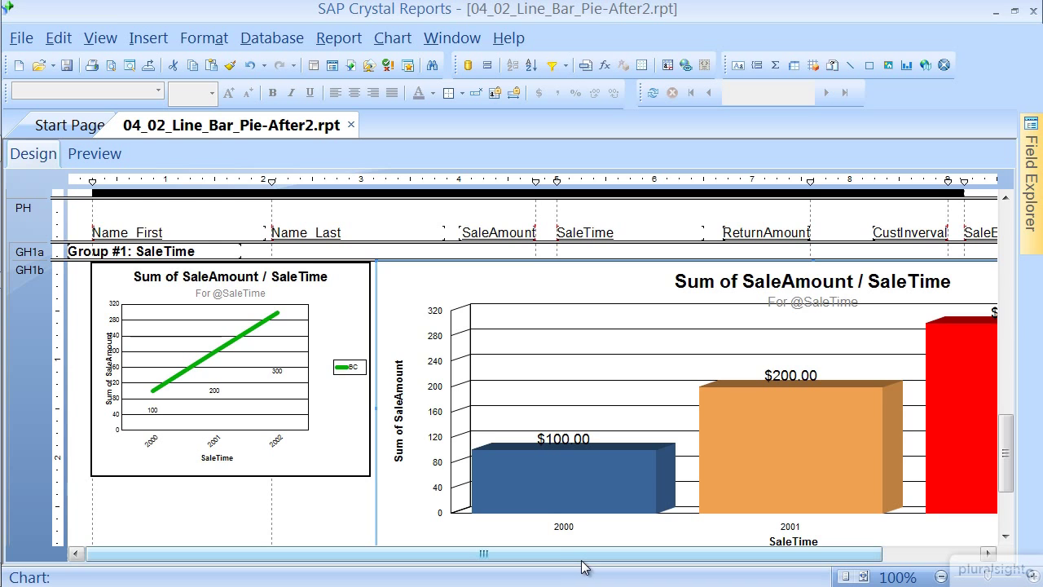
Shrink the pasted bar chart in GH1b to about 3 by 2.3 inches, close to the line chart's size.
left_click_drag(589, 554, 776, 580)
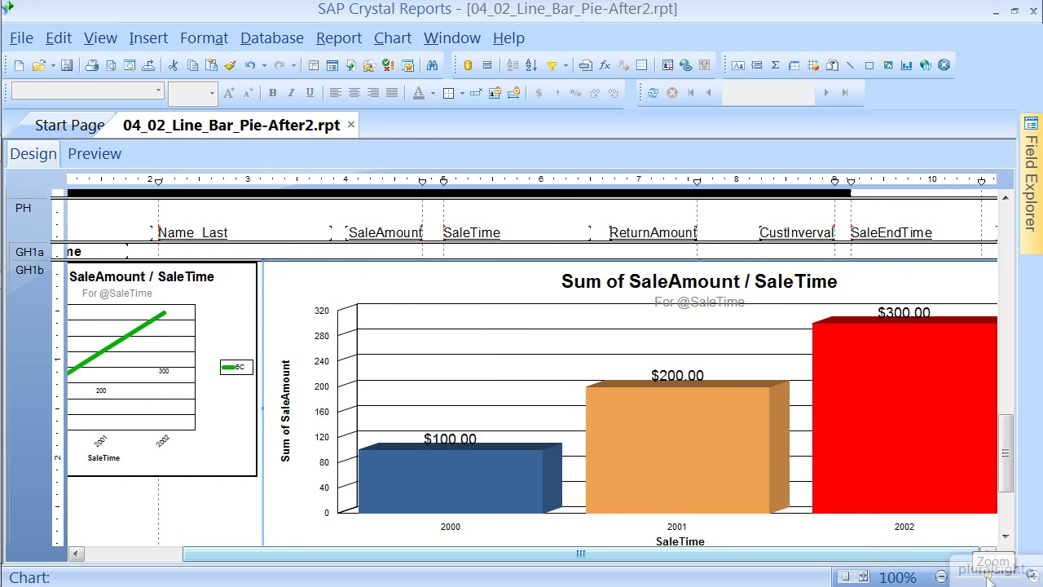
left_click_drag(988, 575, 974, 576)
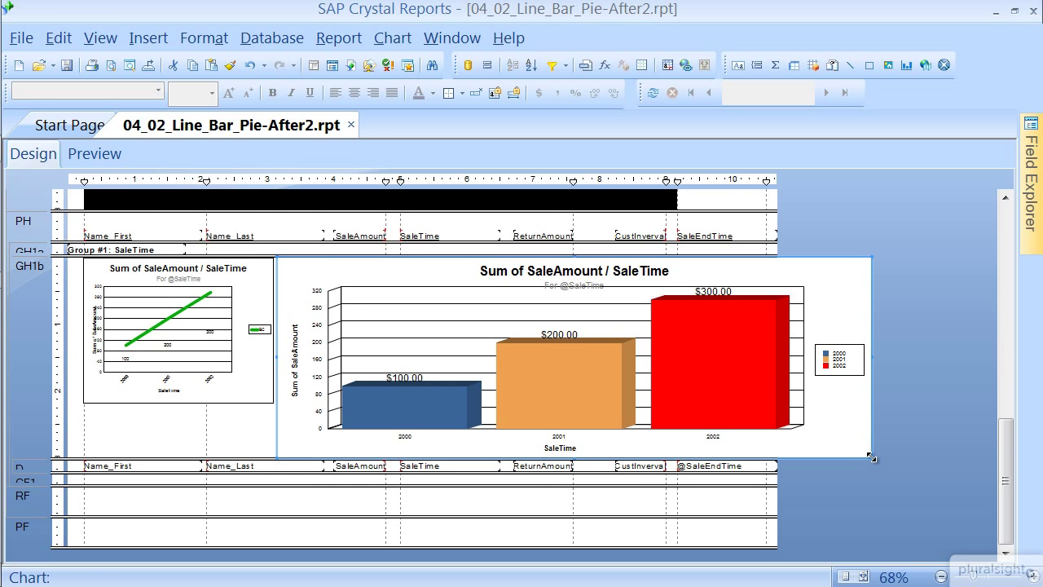
left_click_drag(870, 457, 481, 407)
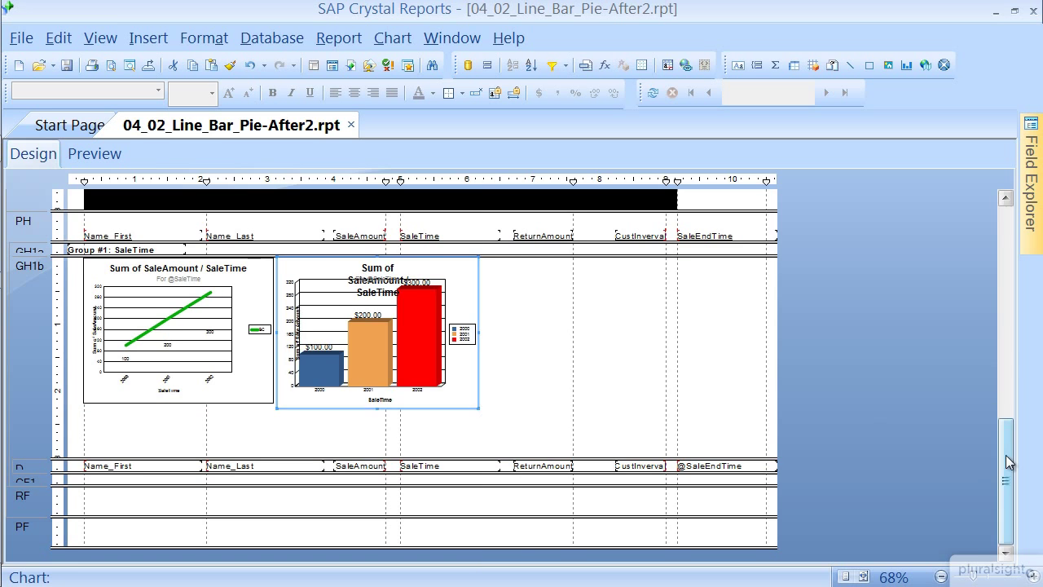
Copy the pie chart from report header section d and paste it into GH1b, directly beside the bar chart.
left_click_drag(1007, 464, 1007, 389)
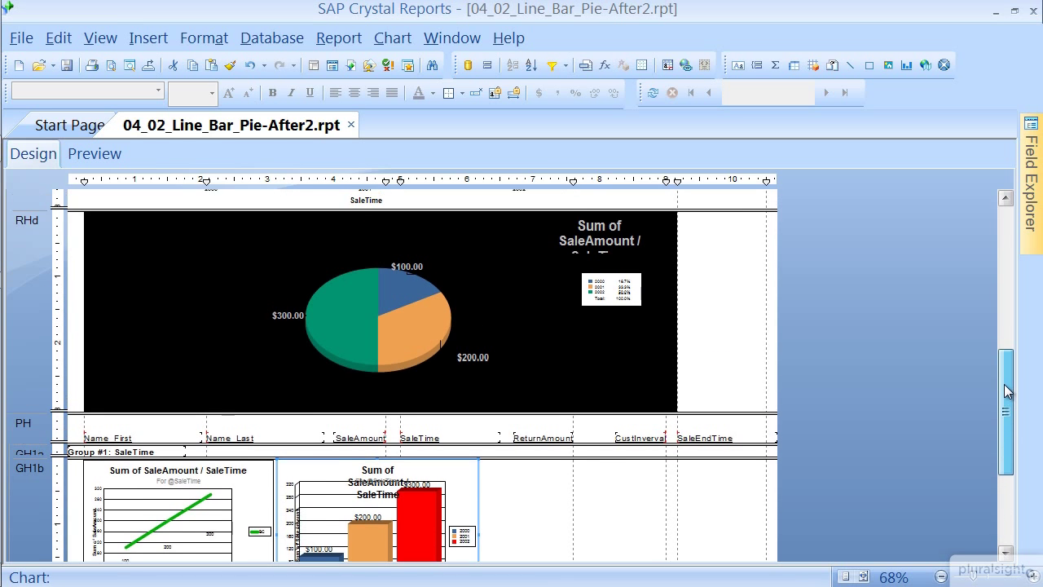
left_click(625, 377)
right_click(625, 374)
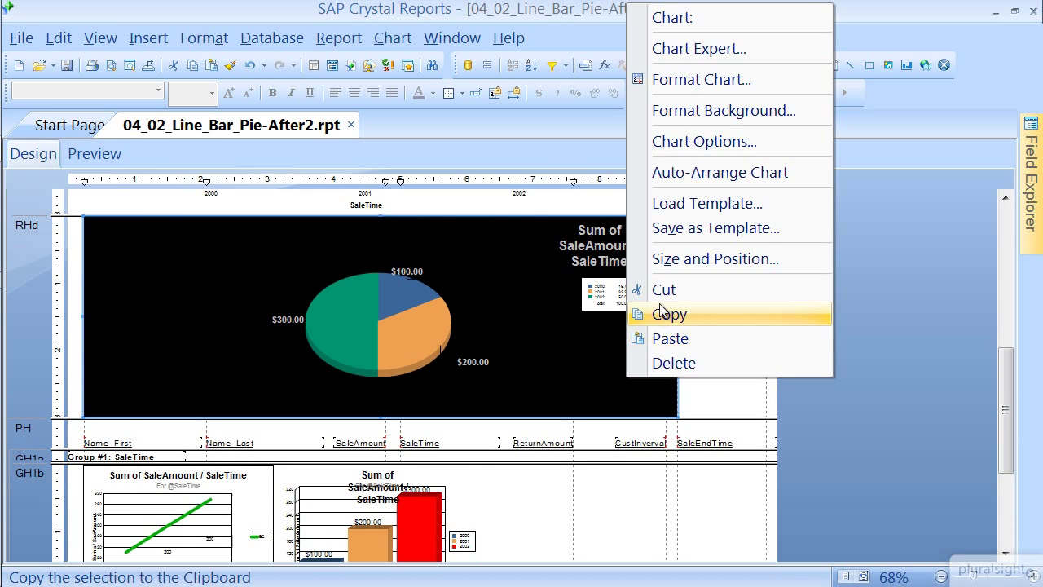
left_click(679, 316)
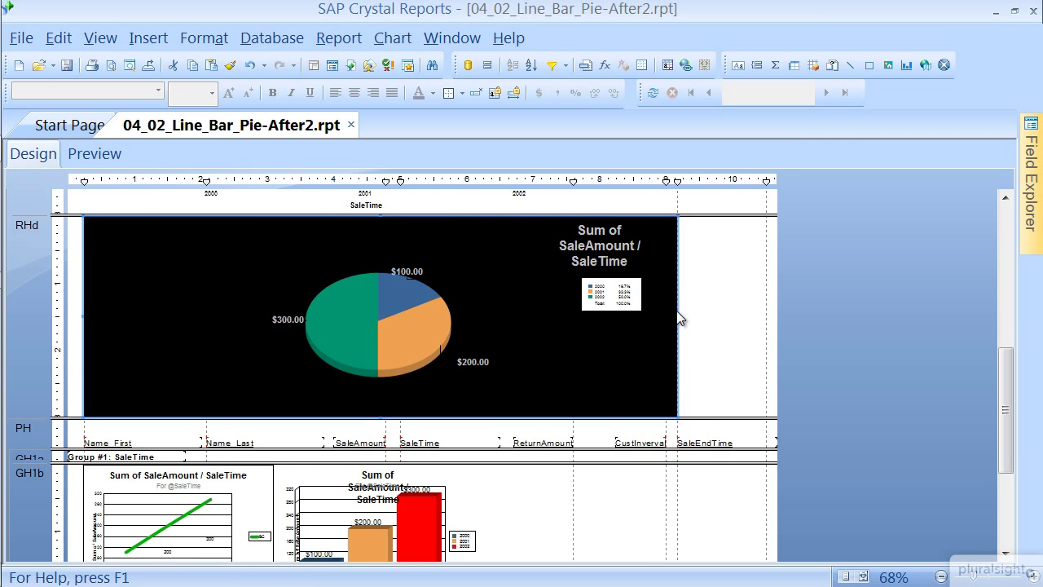
right_click(542, 492)
left_click(571, 479)
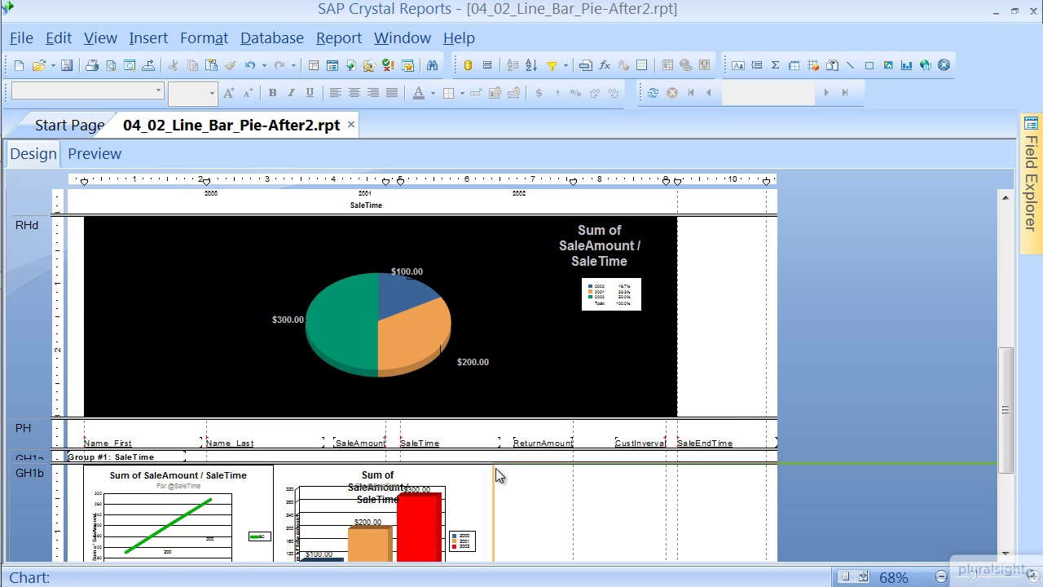
left_click(495, 467)
Shrink the pasted pie chart in GH1b to about 4 by 2.3 inches, matching the height of the neighbouring charts.
left_click_drag(1005, 380, 929, 458)
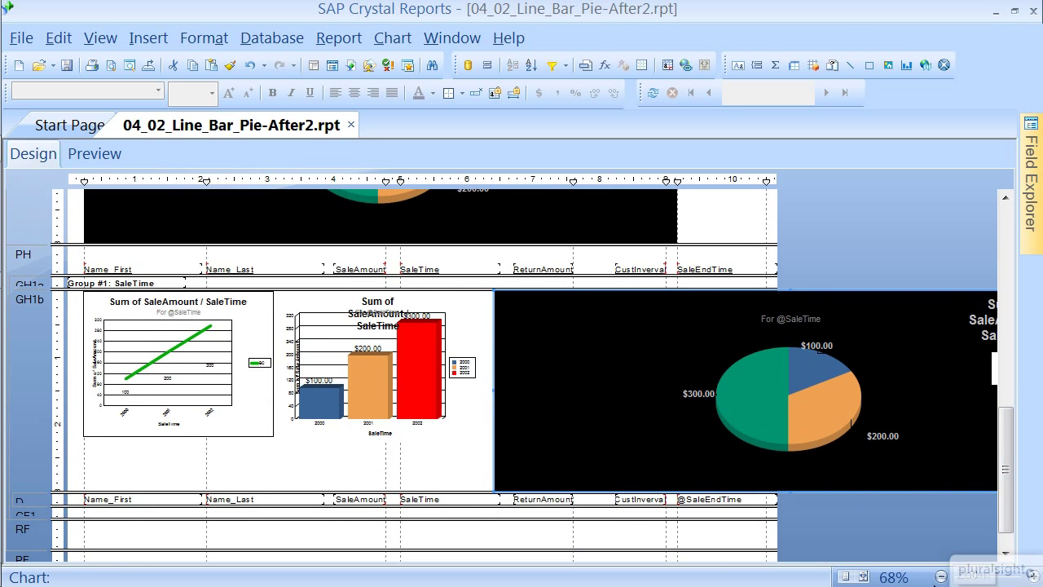
left_click(976, 577)
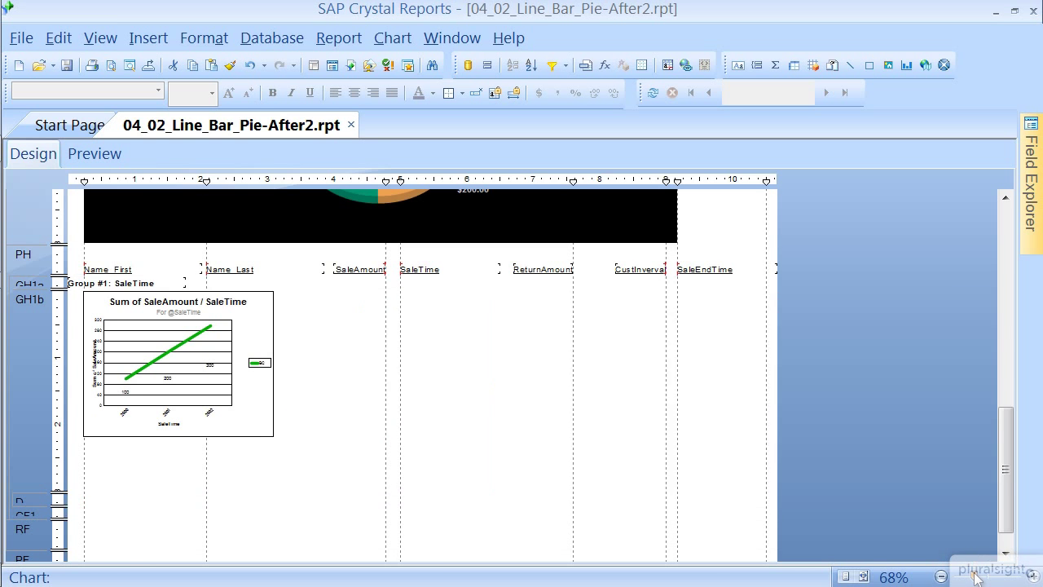
left_click_drag(976, 577, 968, 577)
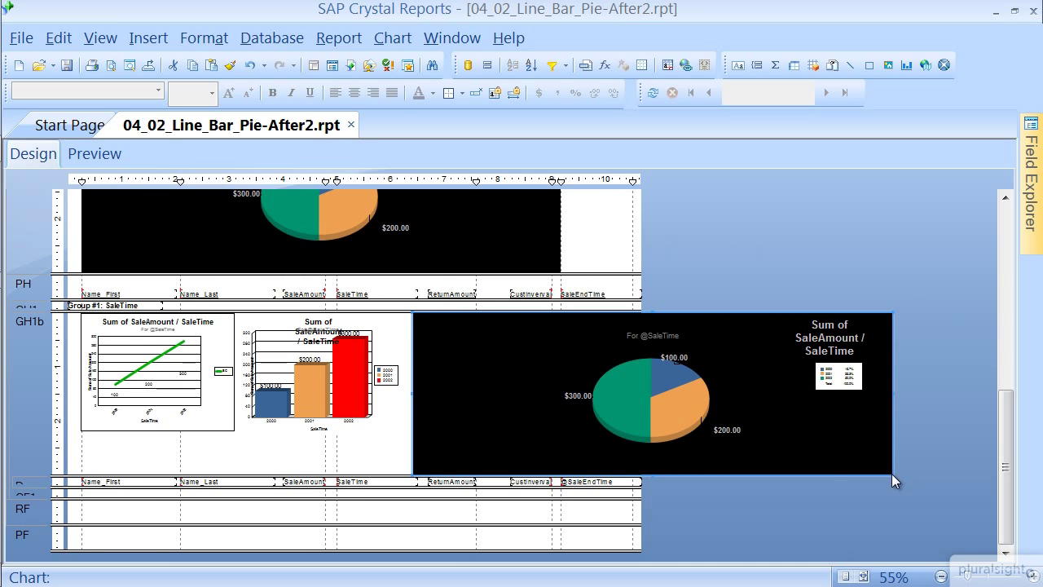
left_click_drag(892, 474, 624, 436)
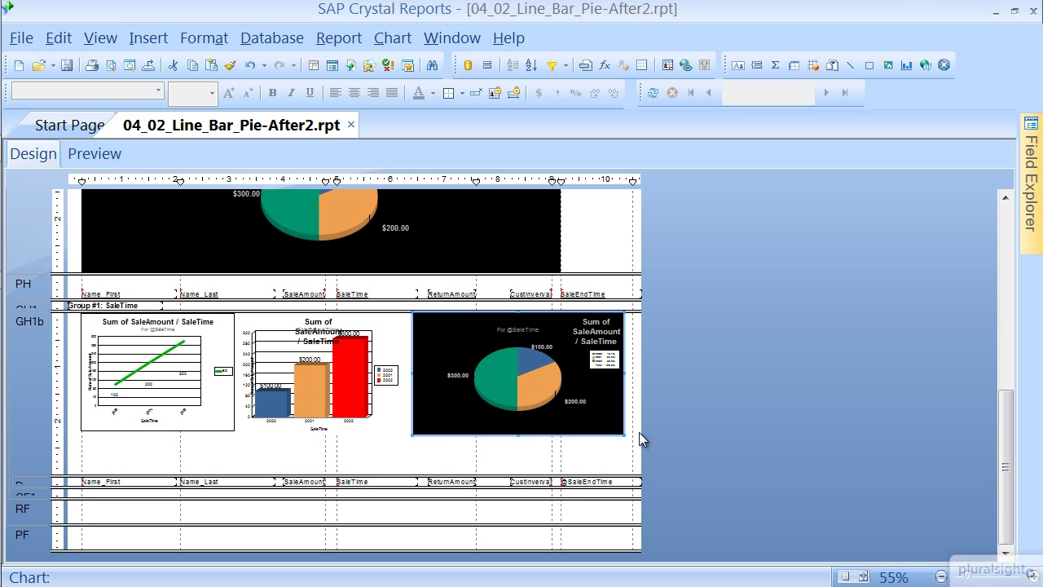
left_click_drag(966, 575, 980, 576)
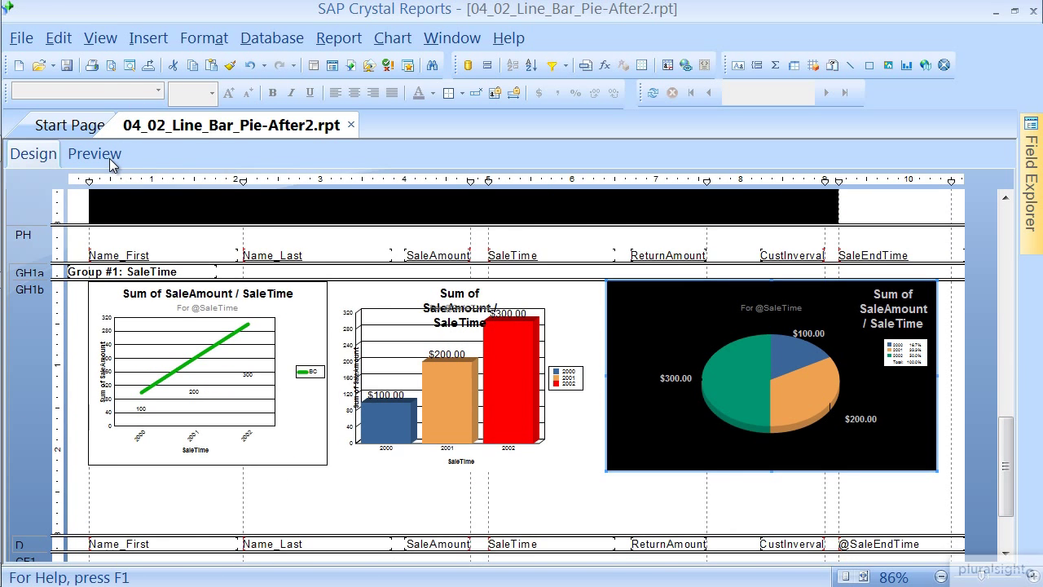
Preview the report and suppress report header sections b, c and d with no drill-down.
left_click(109, 156)
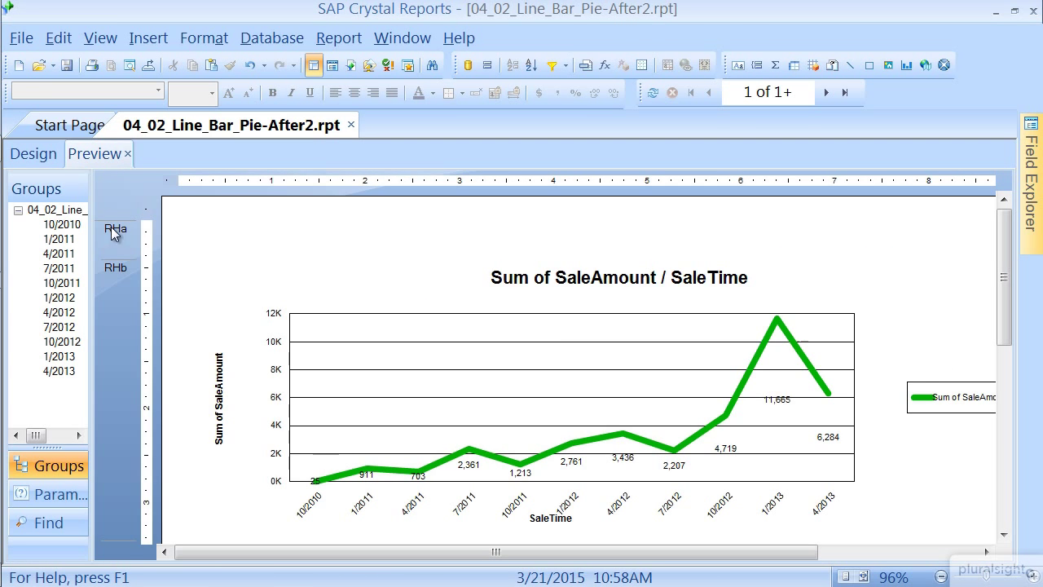
right_click(126, 298)
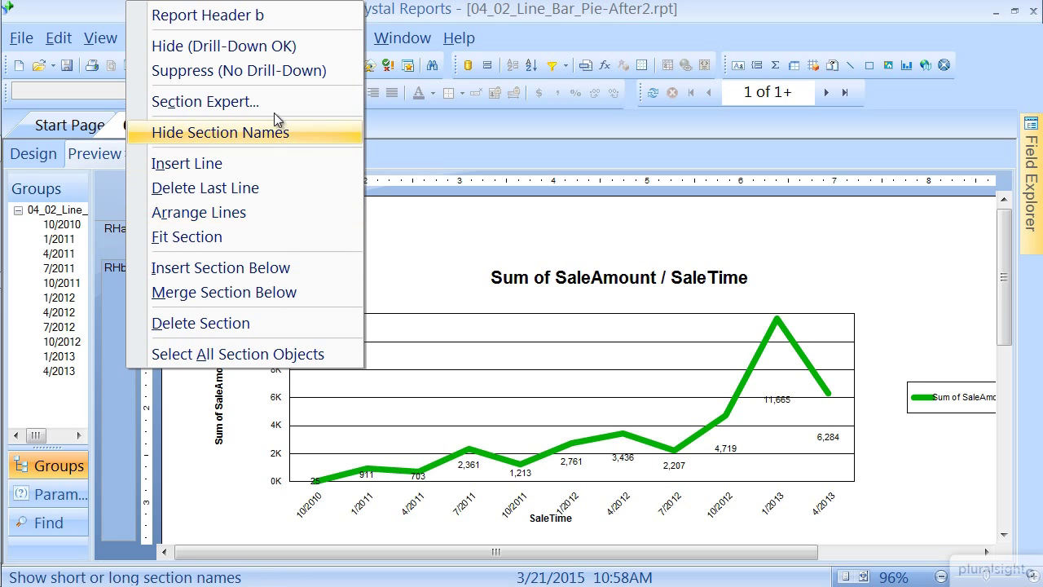
left_click(276, 73)
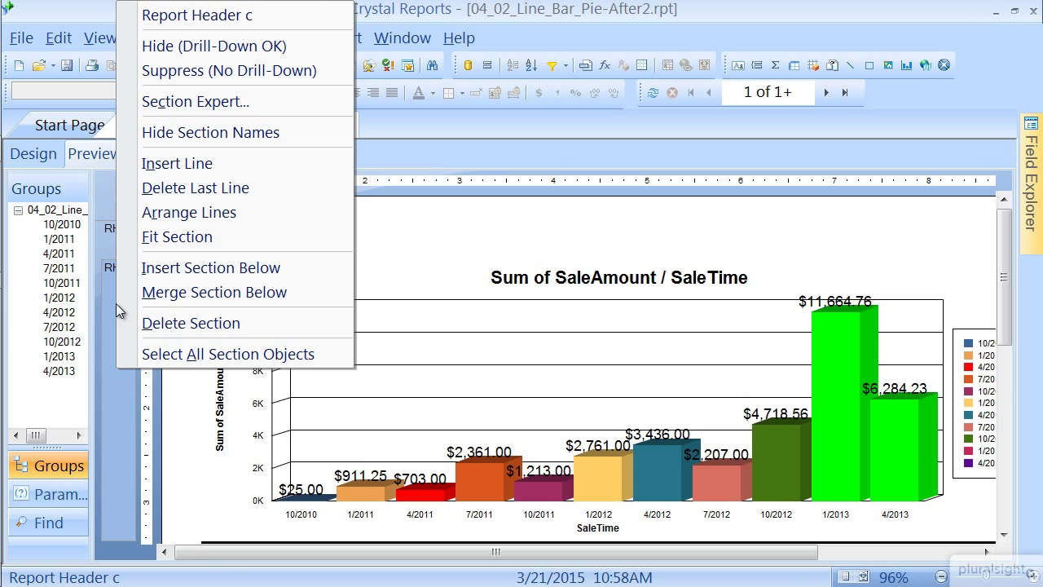
left_click(290, 75)
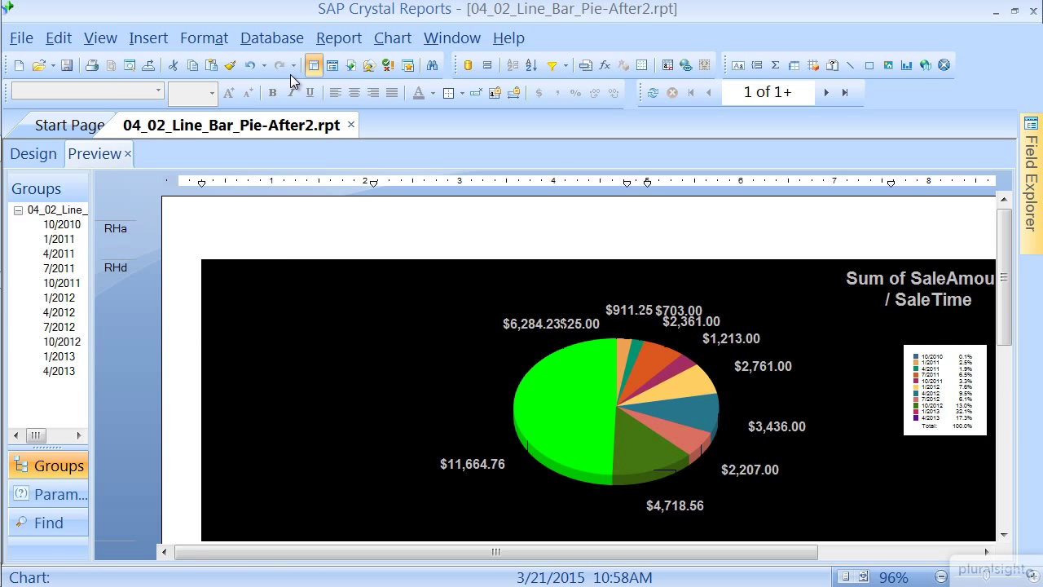
right_click(124, 336)
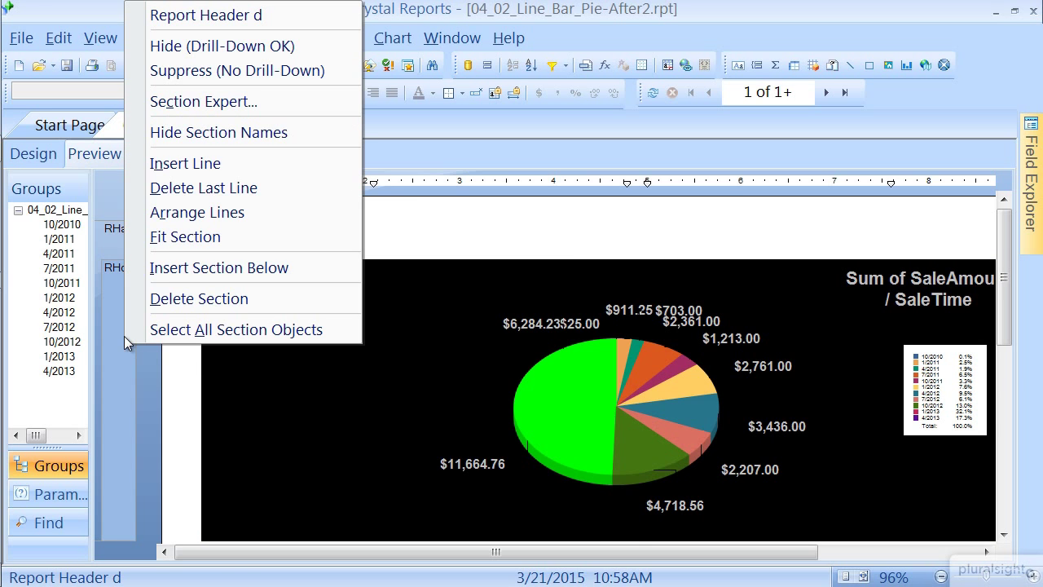
left_click(218, 74)
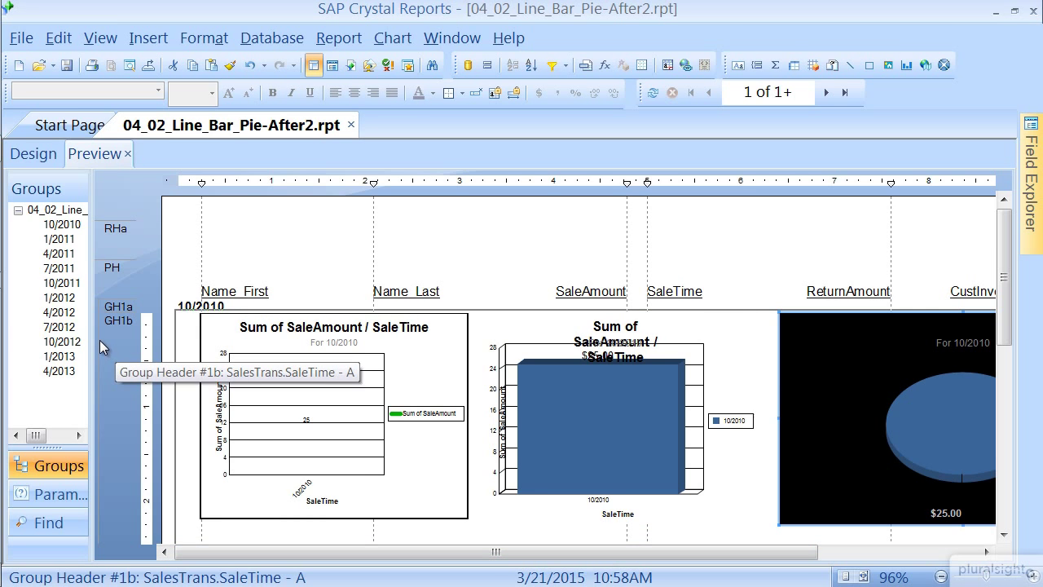
Narrow the group tree beside the preview to give the report page more room.
left_click_drag(95, 334, 75, 334)
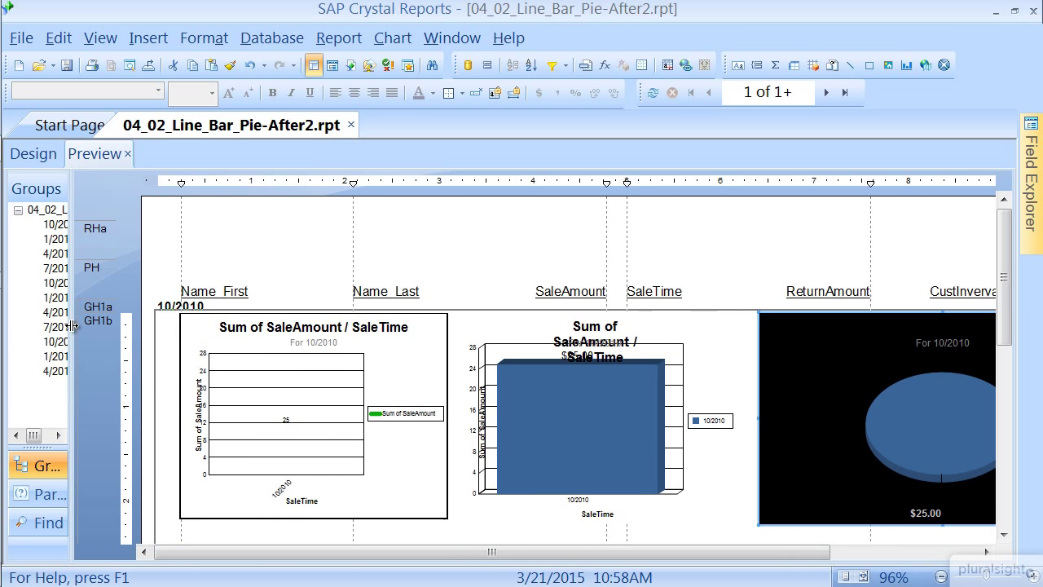
left_click_drag(471, 555, 435, 570)
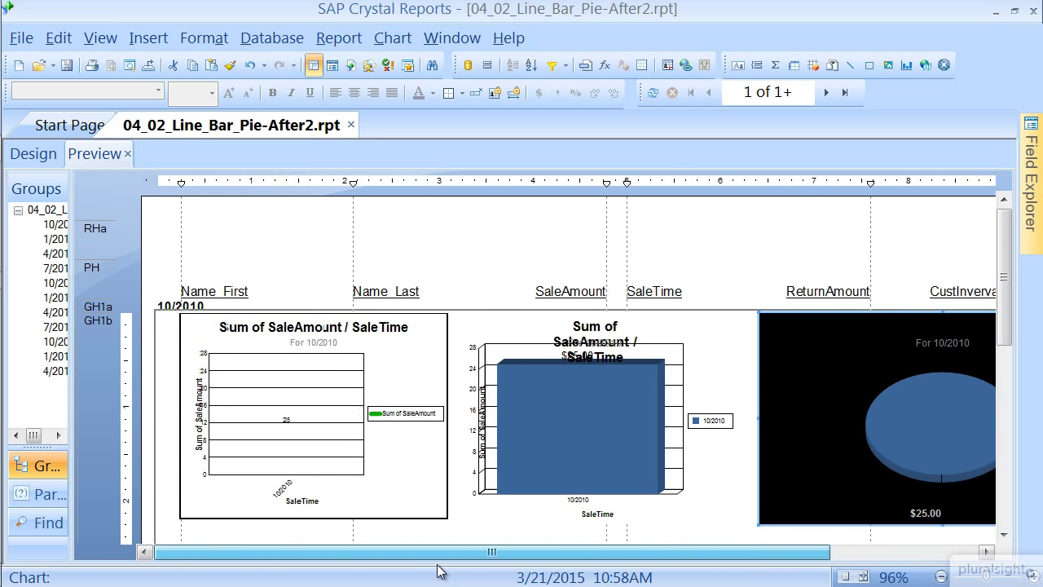
left_click_drag(503, 580, 464, 581)
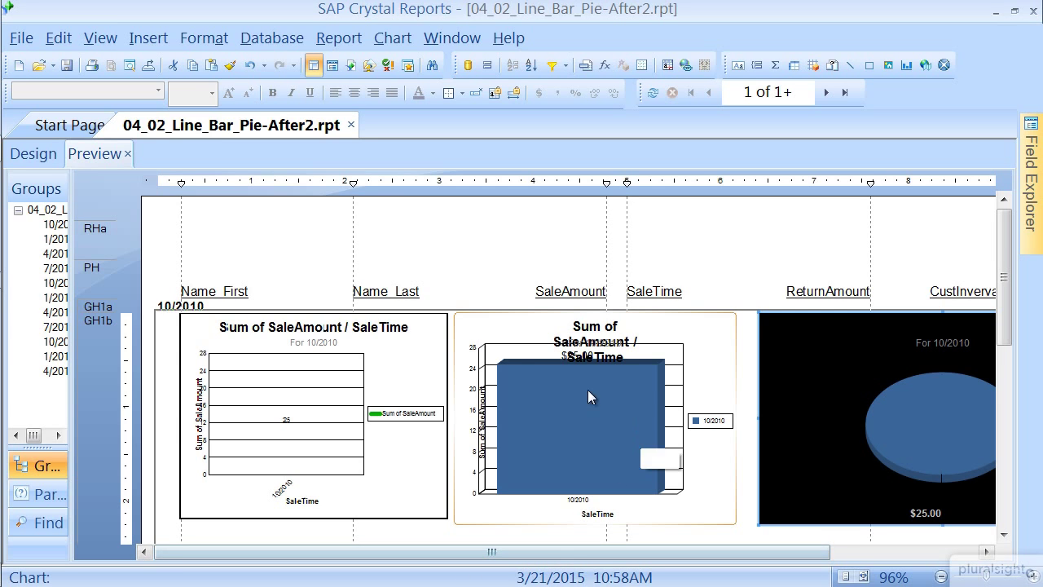
Set the GH1b pie chart's SalesTrans.SaleTime order to print for each month, applied to the group template.
right_click(814, 353)
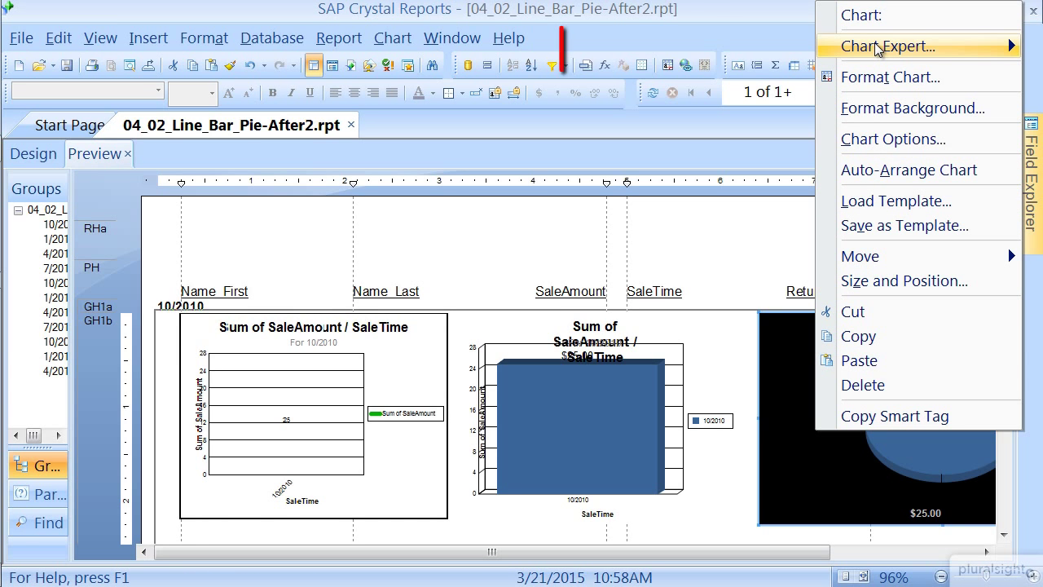
mouse_move(870, 49)
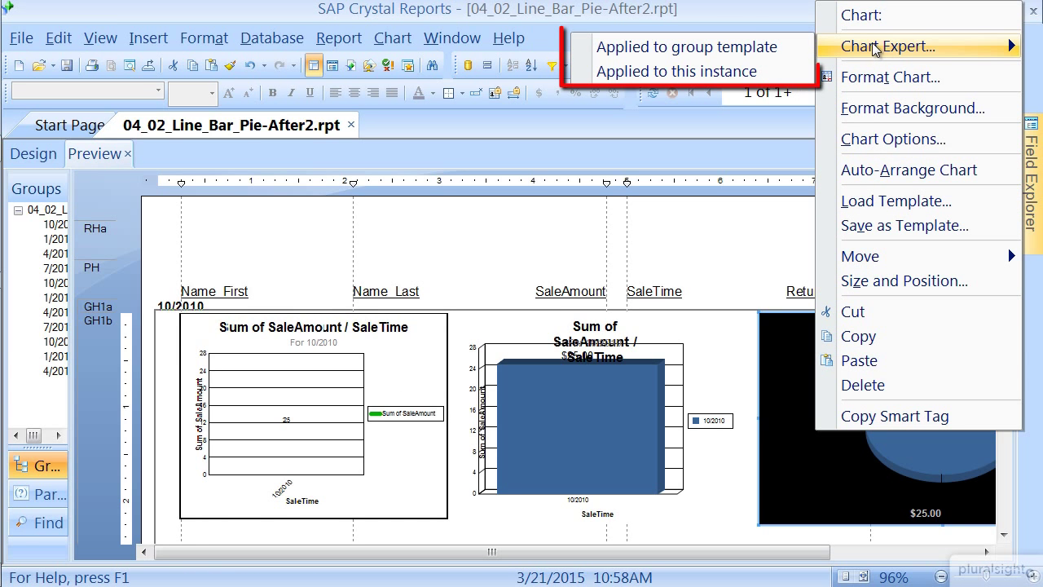
left_click(770, 49)
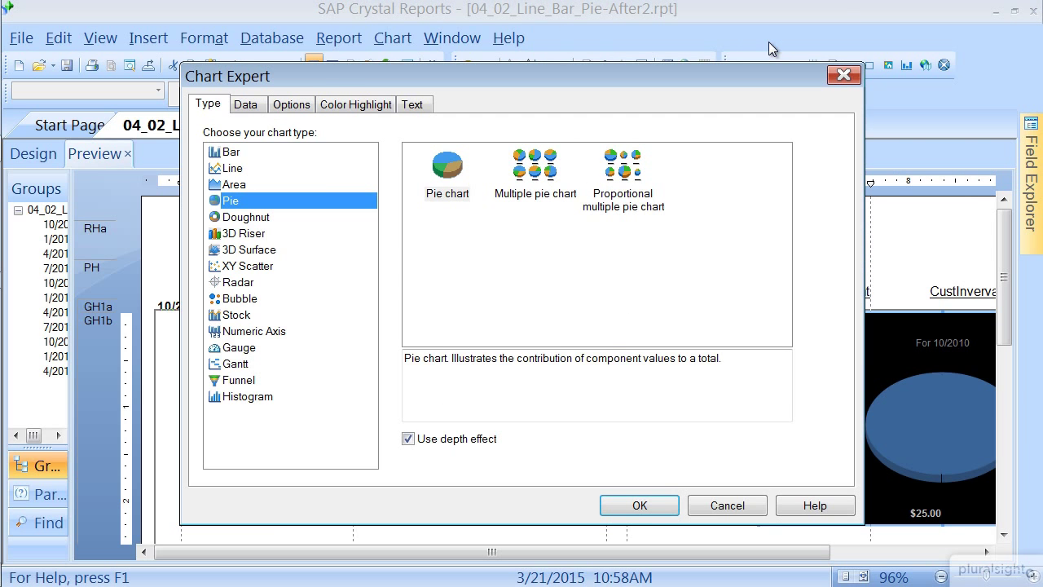
left_click(244, 105)
left_click(684, 184)
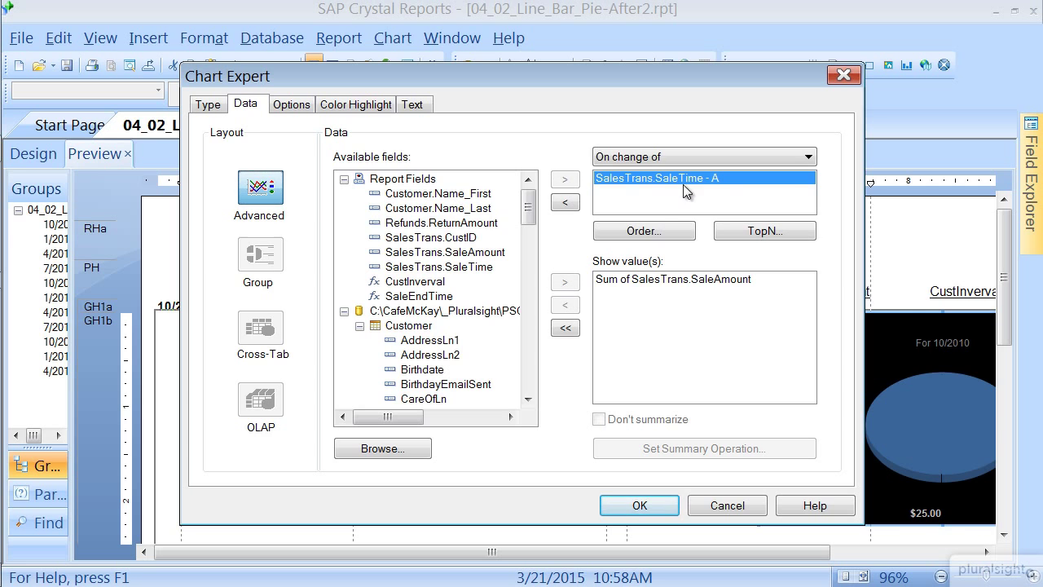
left_click(679, 234)
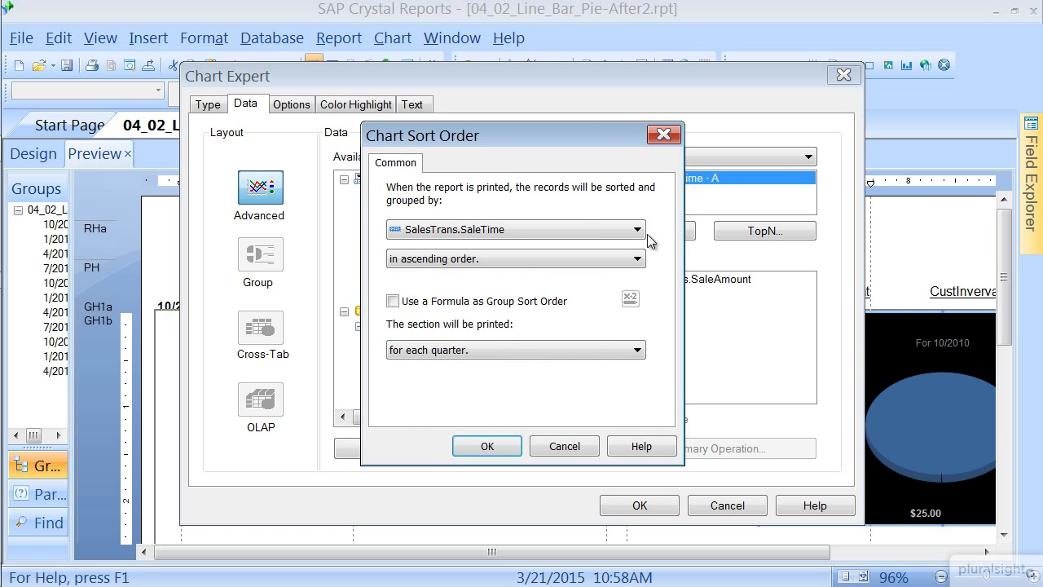
left_click(532, 352)
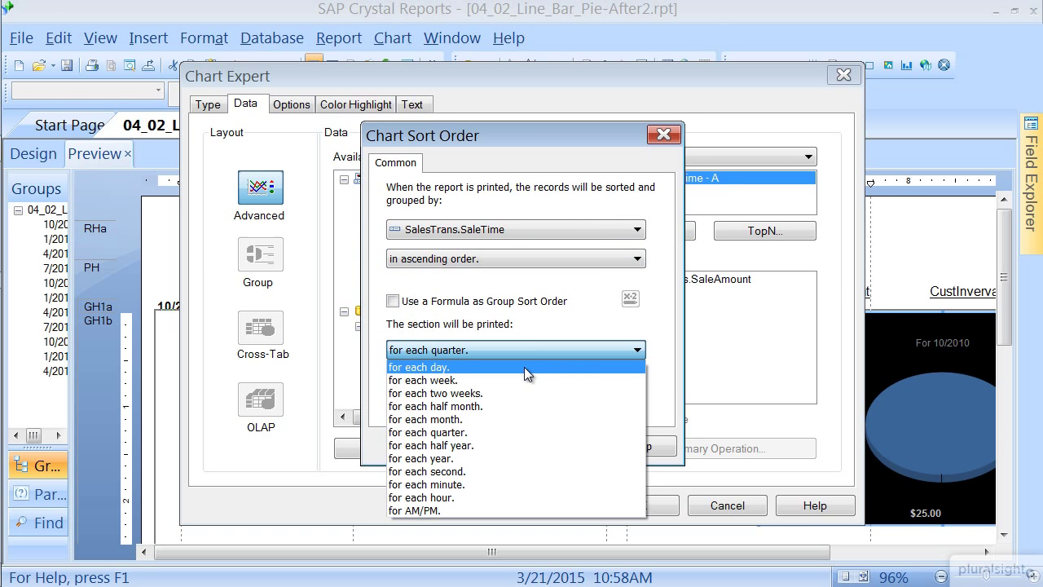
left_click(490, 422)
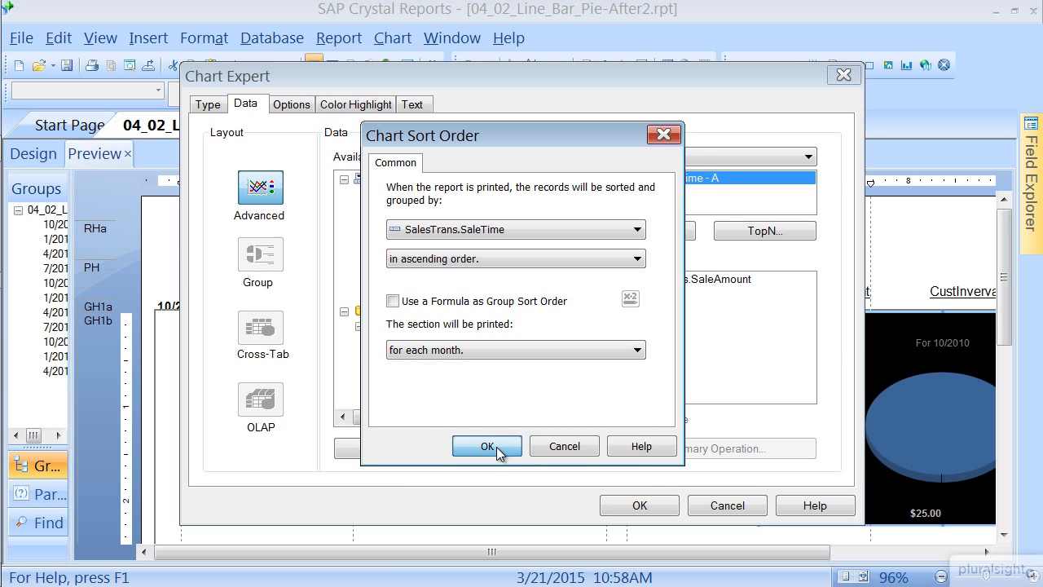
left_click(489, 447)
left_click(640, 506)
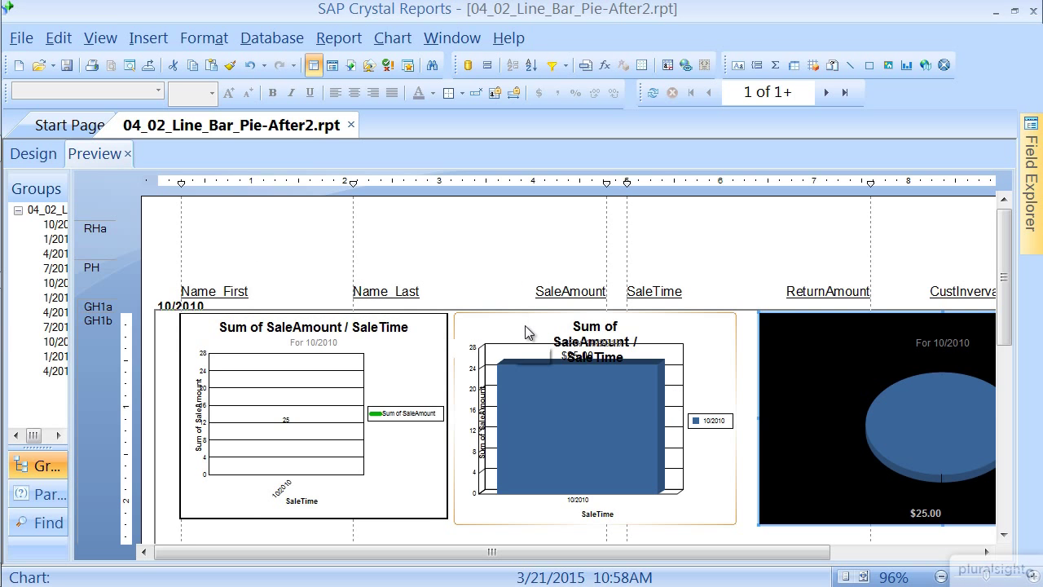
Change the GH1b line chart to a Gauge chart, applied to the group template, keeping Sum of SalesTrans.SaleAmount as its value.
right_click(404, 382)
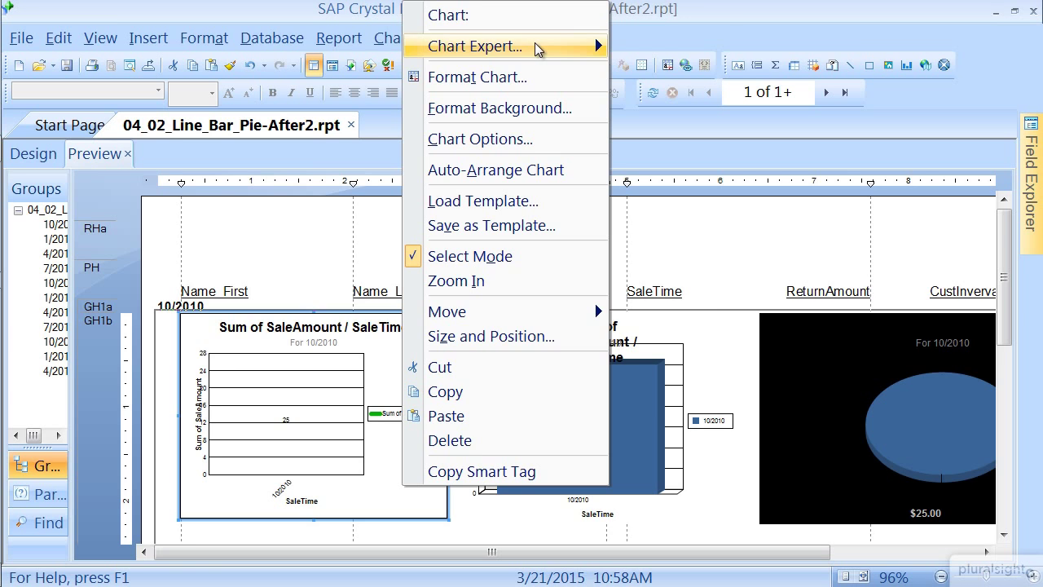
mouse_move(537, 48)
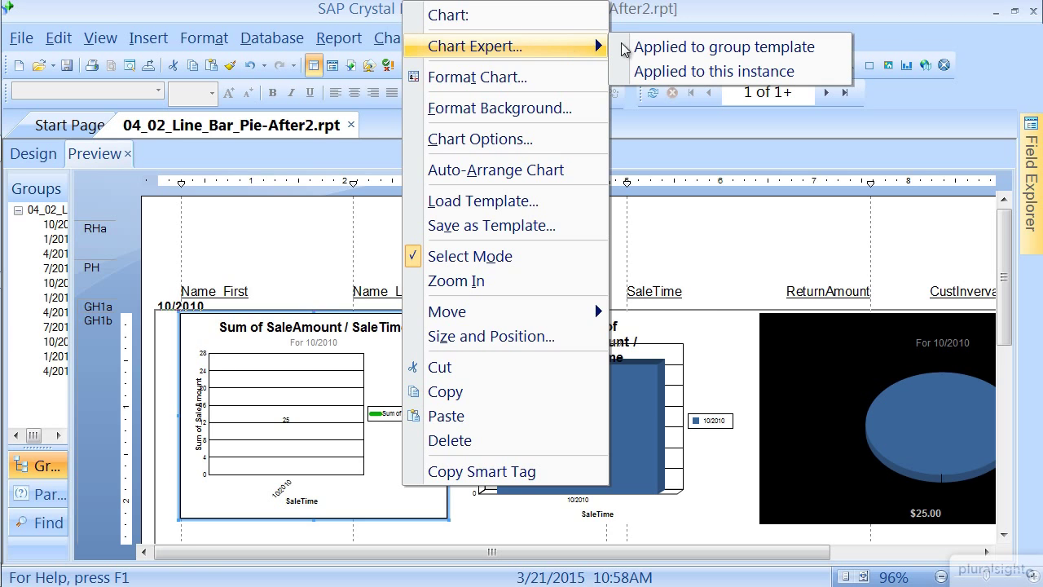
left_click(682, 54)
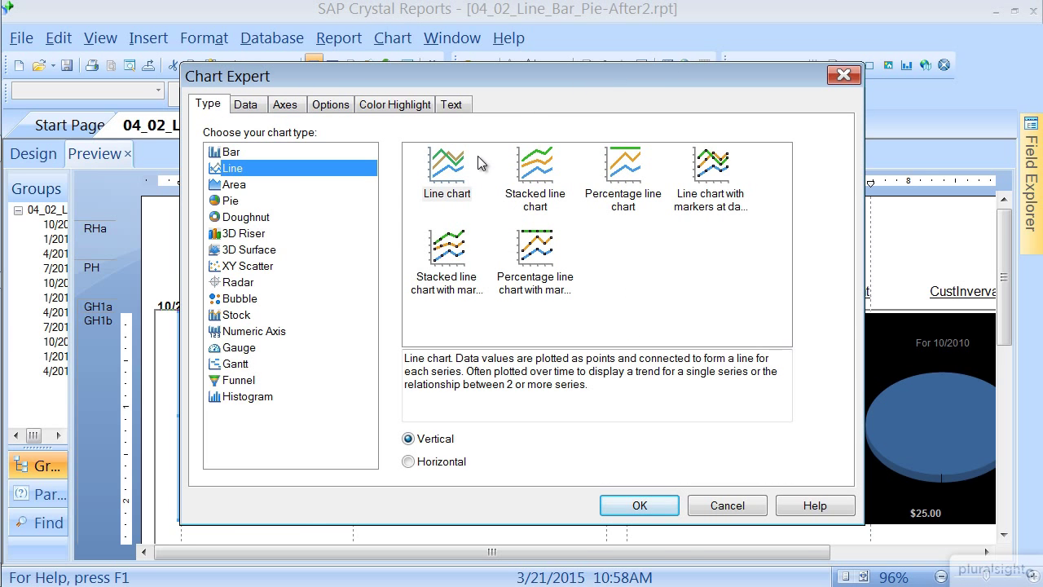
left_click(243, 349)
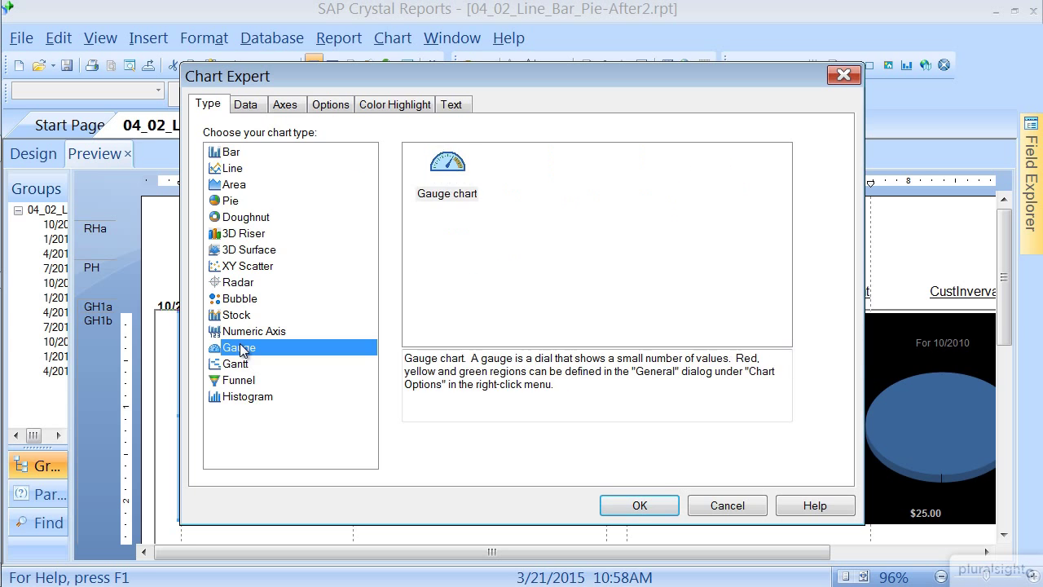
left_click(246, 105)
left_click(704, 280)
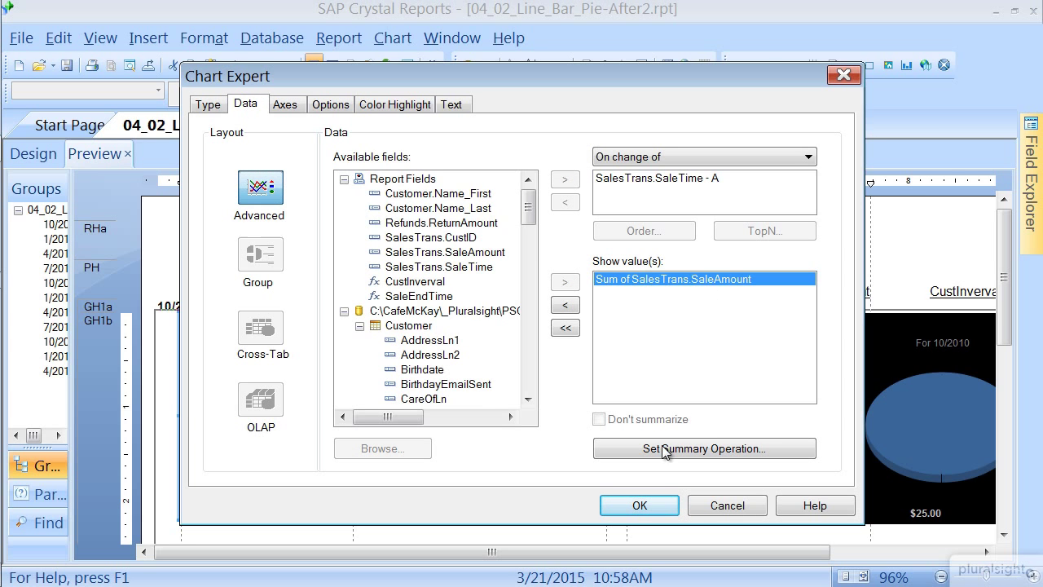
left_click(639, 506)
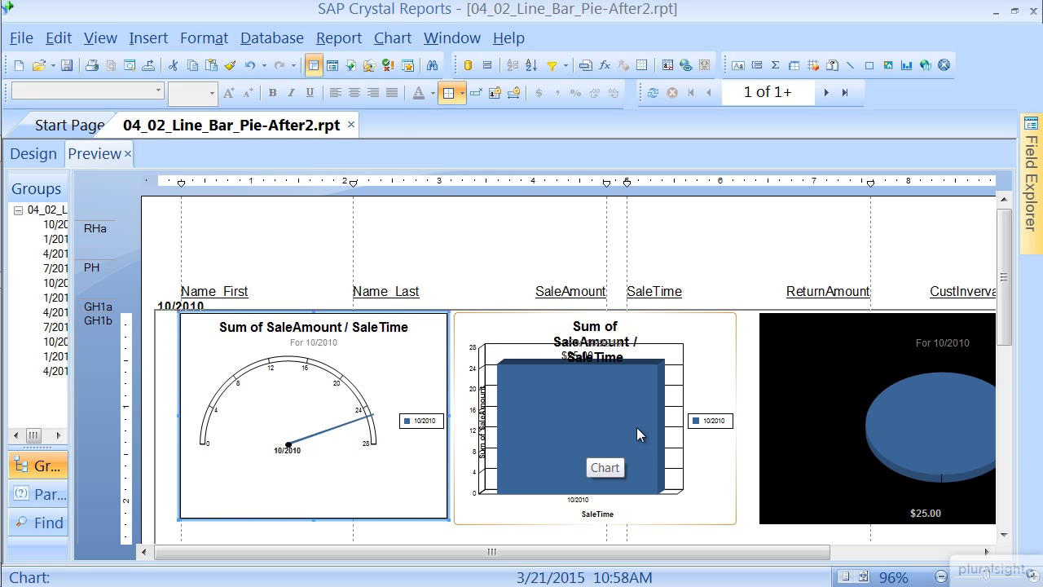
Set the GH1b bar chart's SalesTrans.SaleTime order to print for each month, applied to the group template, and check the 1/2011 group.
right_click(716, 329)
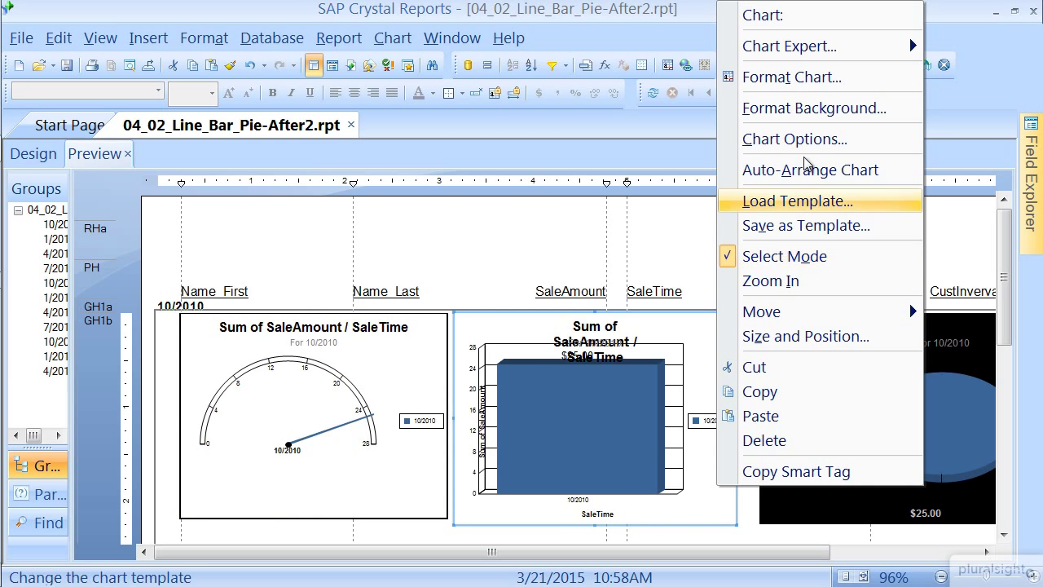
mouse_move(821, 49)
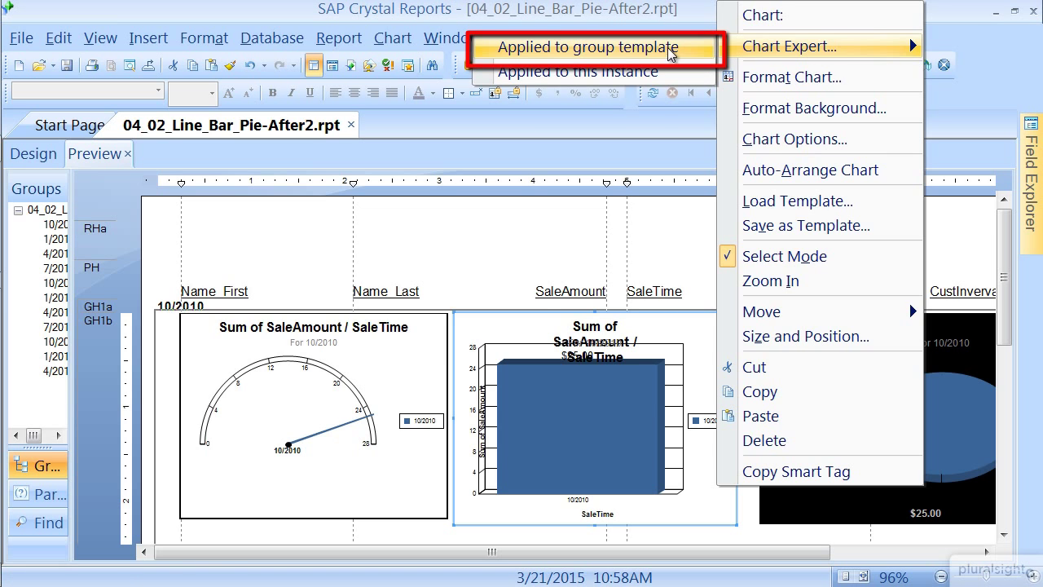
left_click(670, 50)
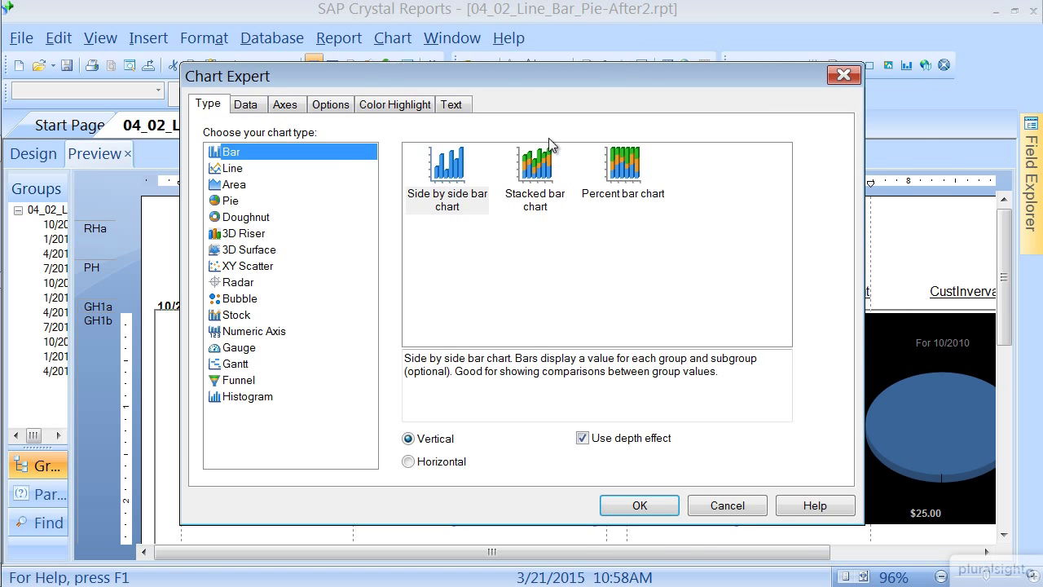
left_click(246, 106)
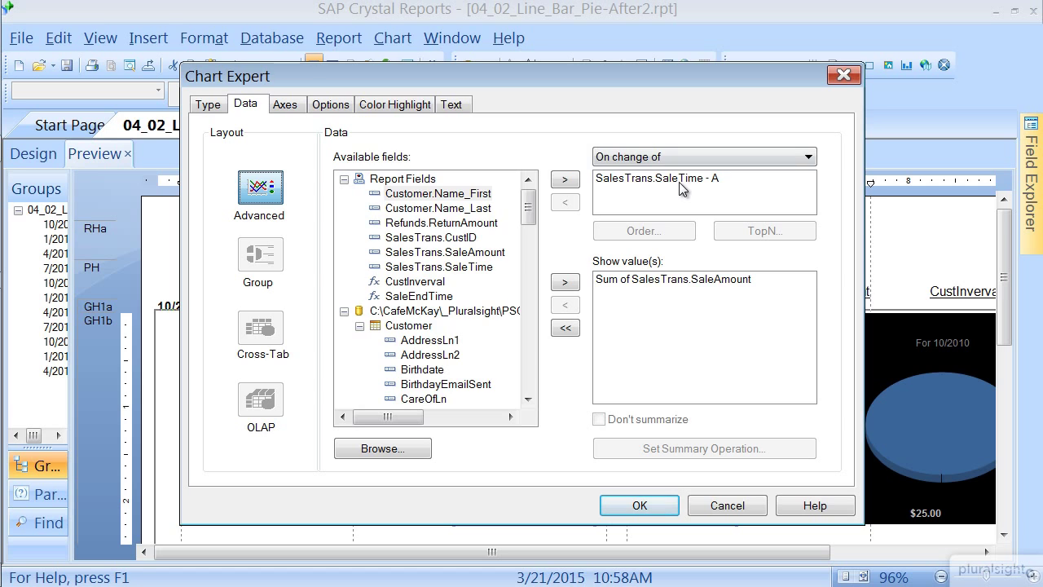
left_click(680, 182)
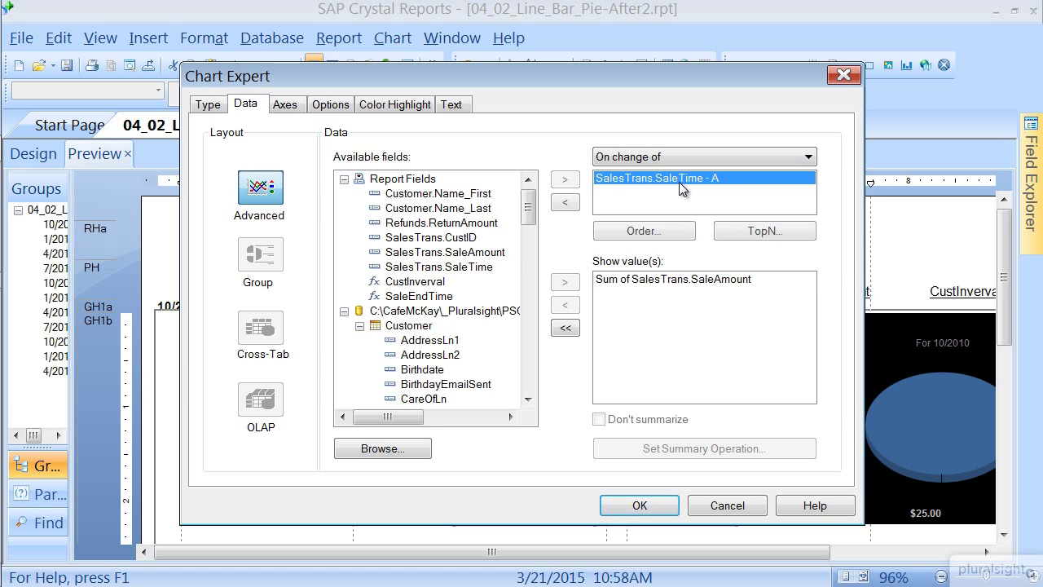
left_click(688, 233)
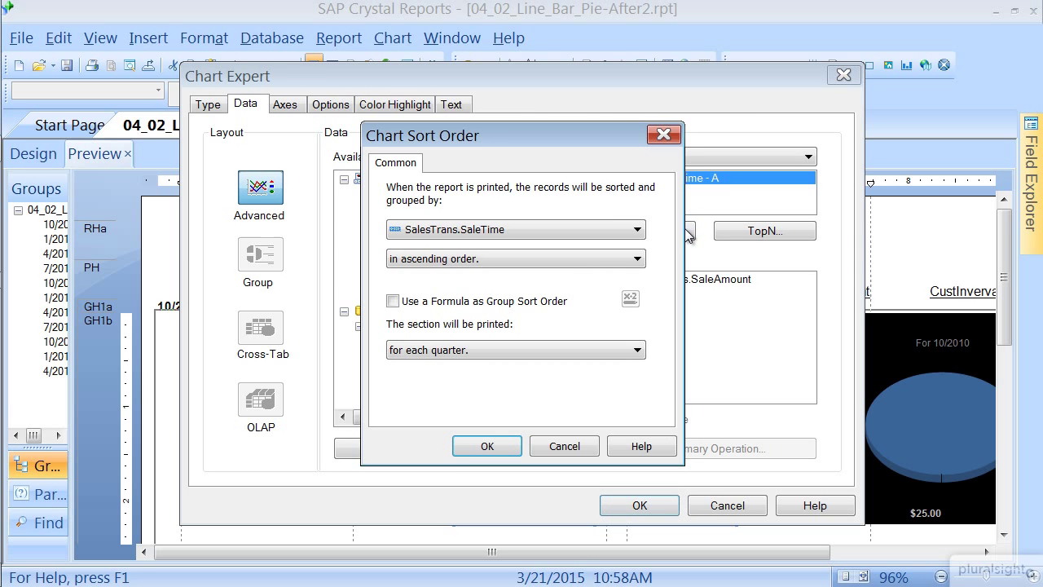
left_click(637, 350)
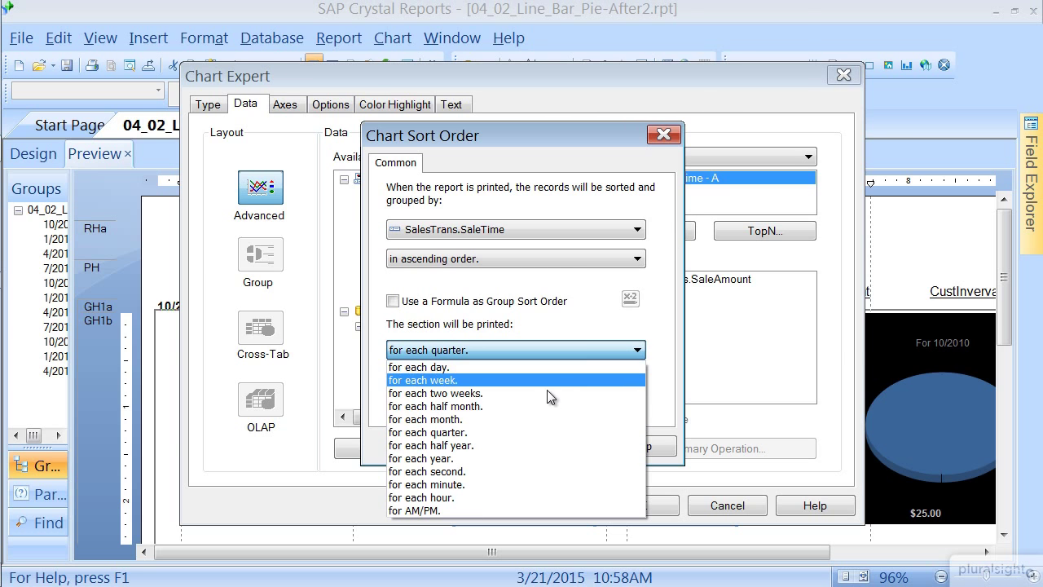
left_click(510, 417)
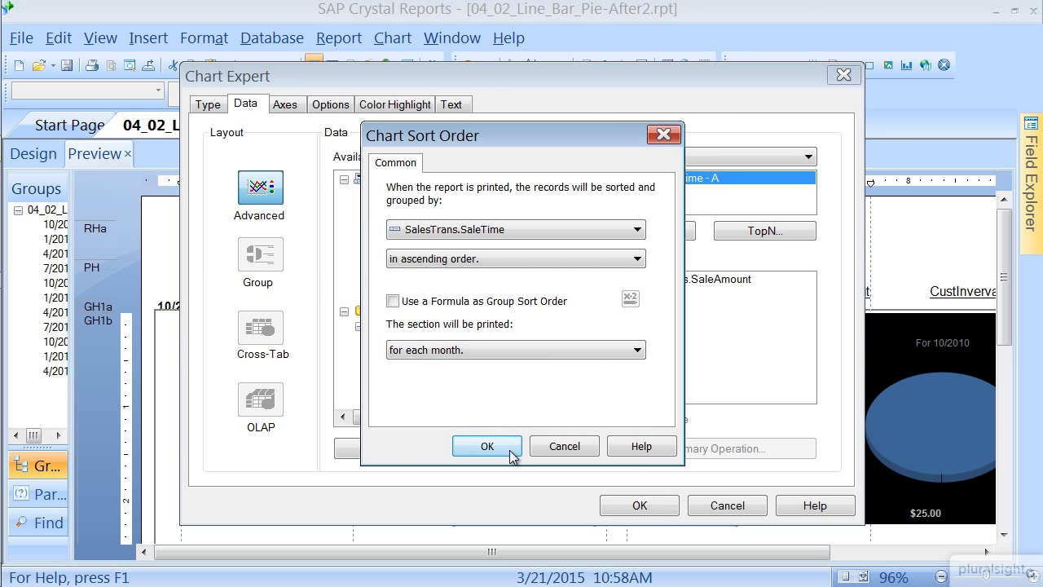
left_click(506, 448)
left_click(630, 505)
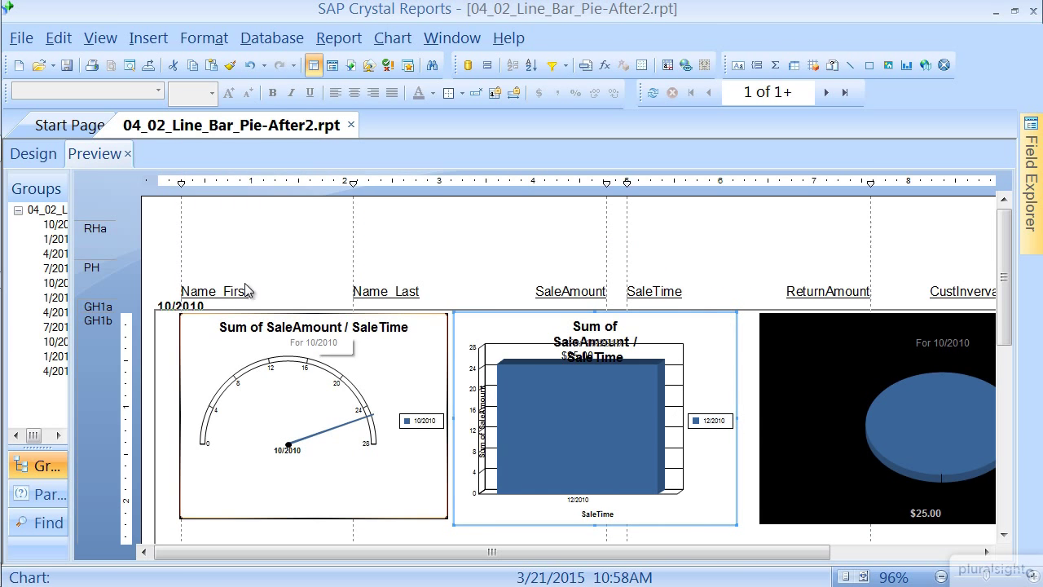
left_click(55, 239)
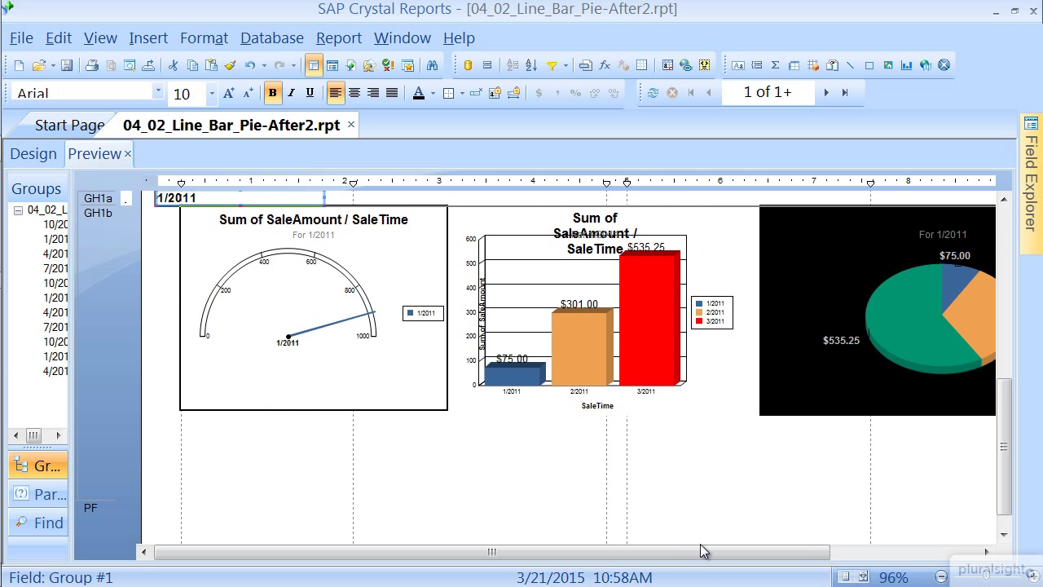
In the report design, swap the GH1b pie and bar charts so the pie sits beside the gauge and the bar chart comes last.
left_click(34, 159)
left_click_drag(470, 360, 799, 392)
left_click(657, 307)
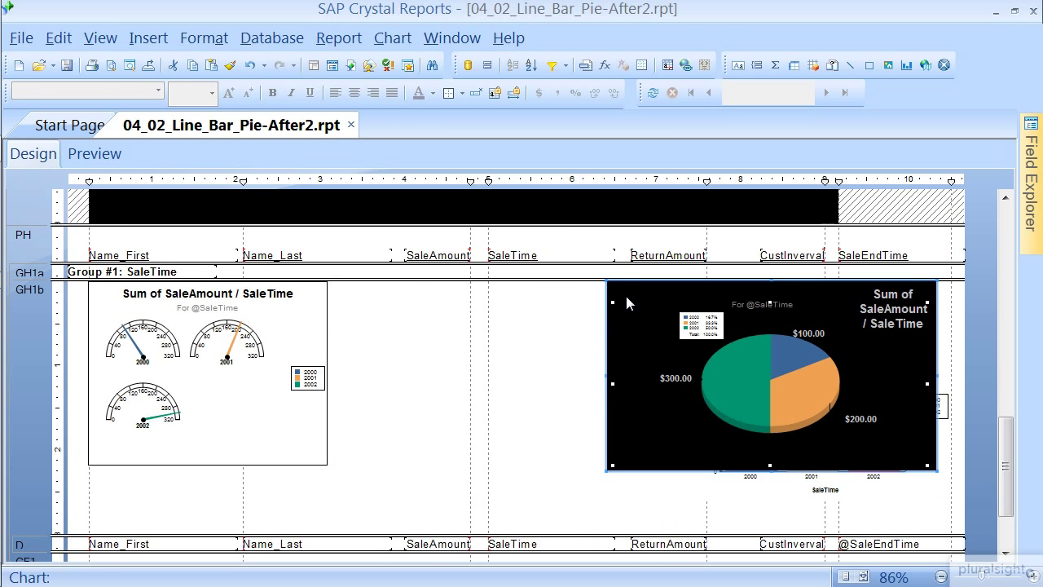
left_click_drag(616, 294, 345, 296)
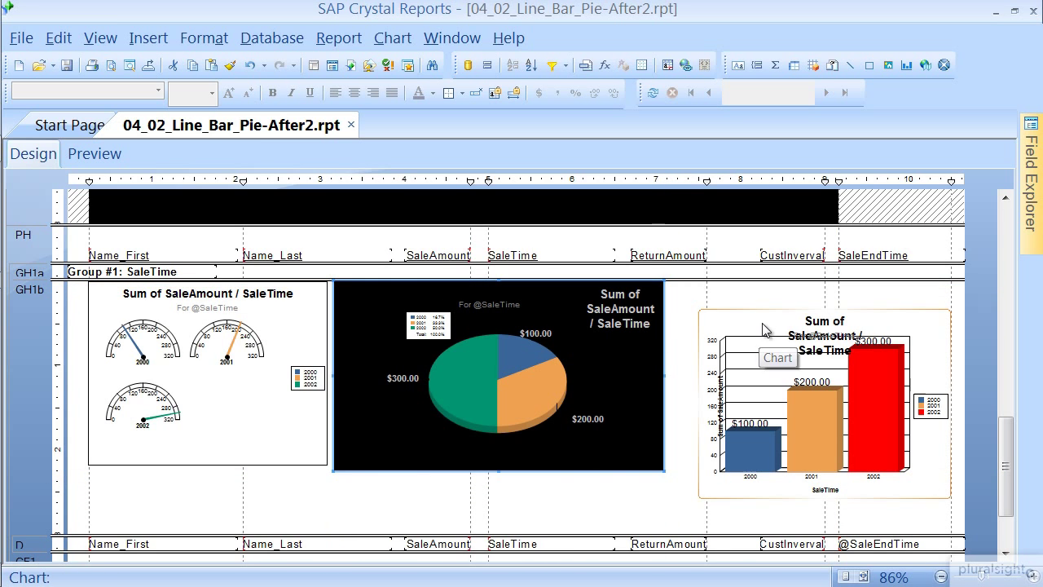
left_click_drag(765, 329, 737, 301)
Give the GH1b bar chart a Single line border on all four sides.
right_click(738, 301)
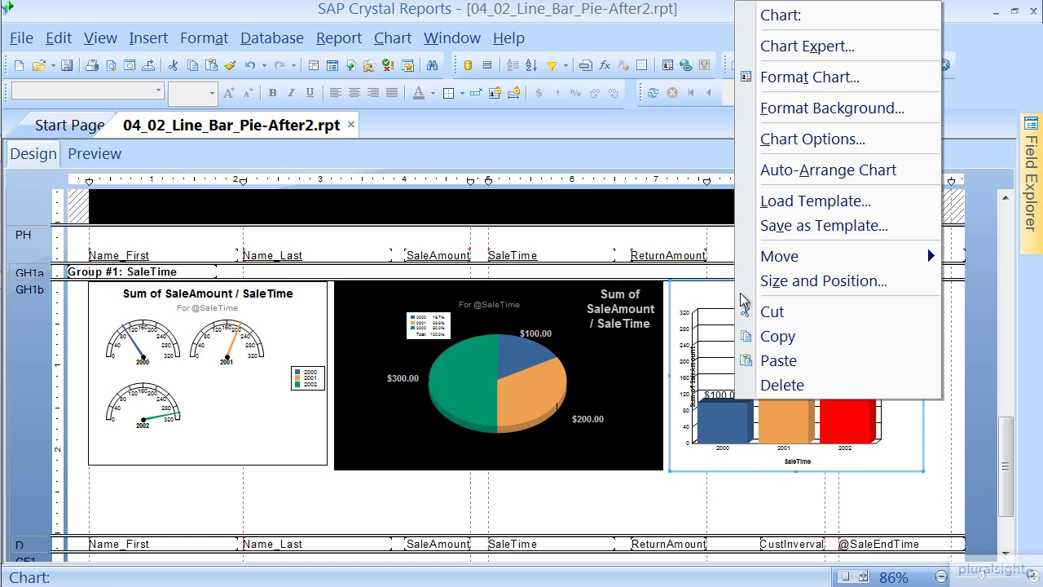
left_click(842, 86)
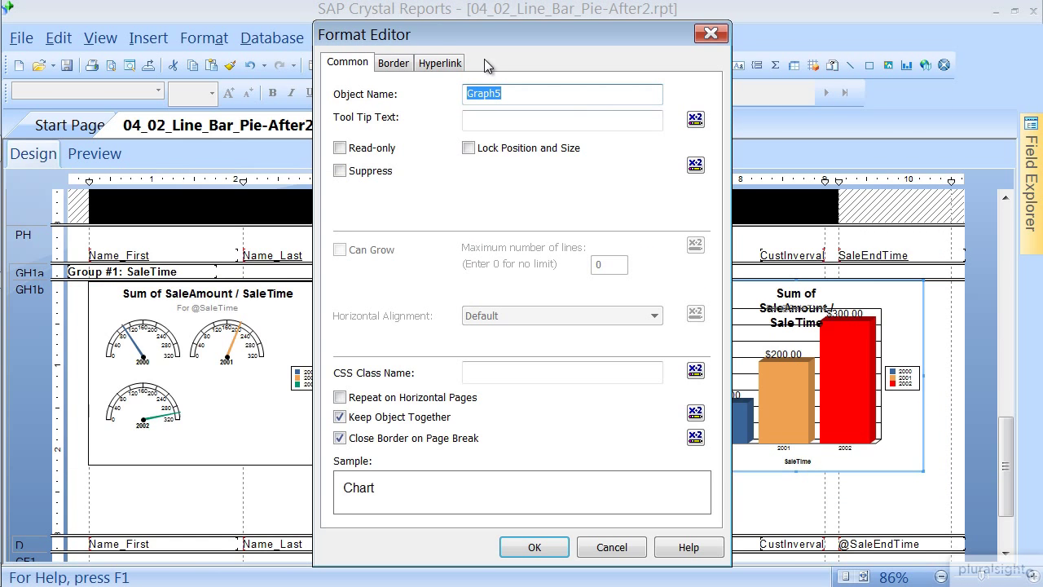
left_click(394, 63)
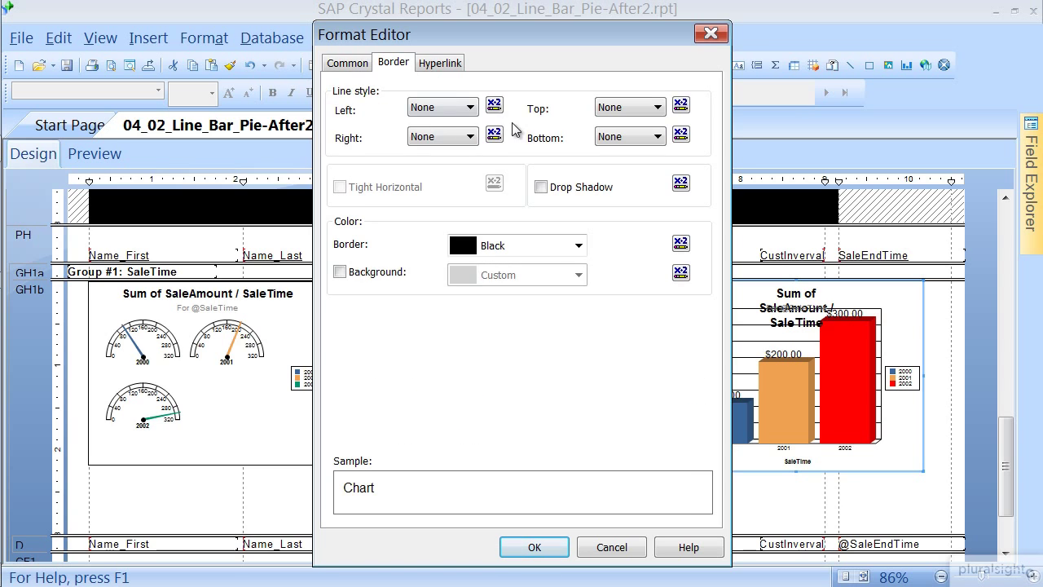
left_click(476, 114)
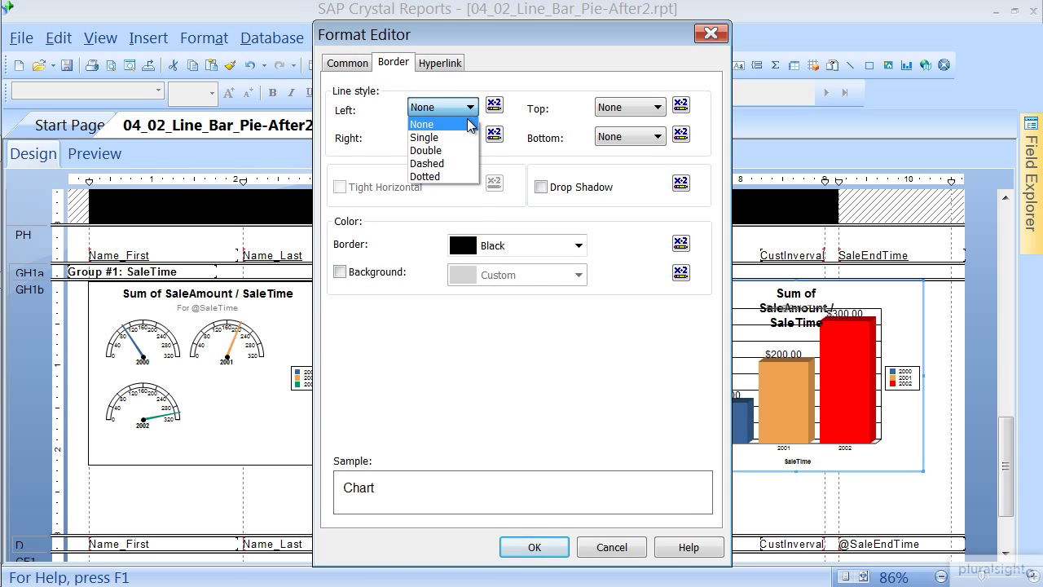
left_click(469, 138)
left_click(471, 137)
left_click(457, 167)
left_click(650, 109)
left_click(628, 135)
left_click(657, 136)
left_click(619, 165)
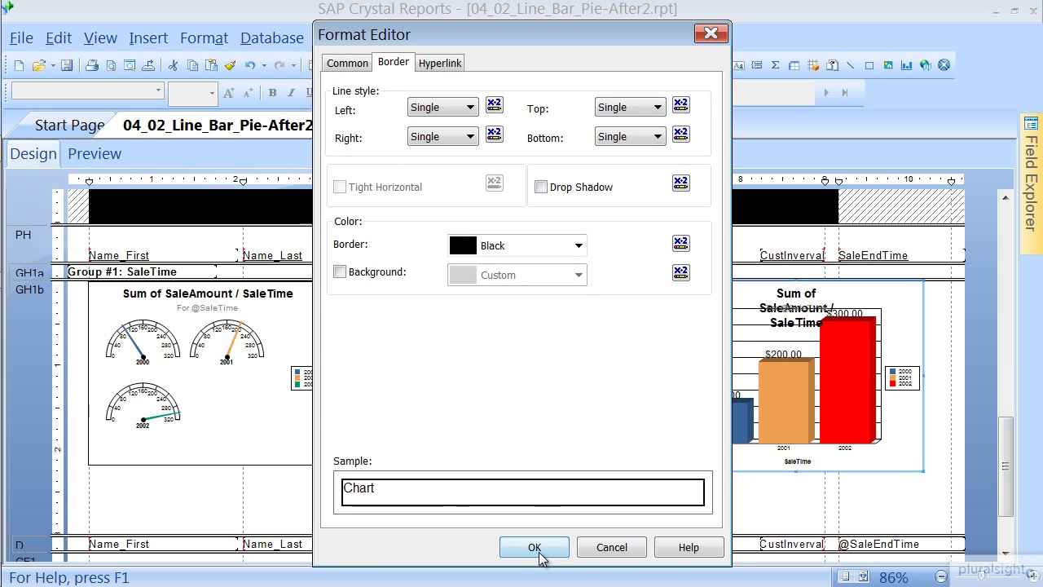
left_click(534, 546)
Align the three GH1b charts with one another and make them the same height as the gauge chart.
left_click_drag(875, 510, 227, 391)
right_click(230, 396)
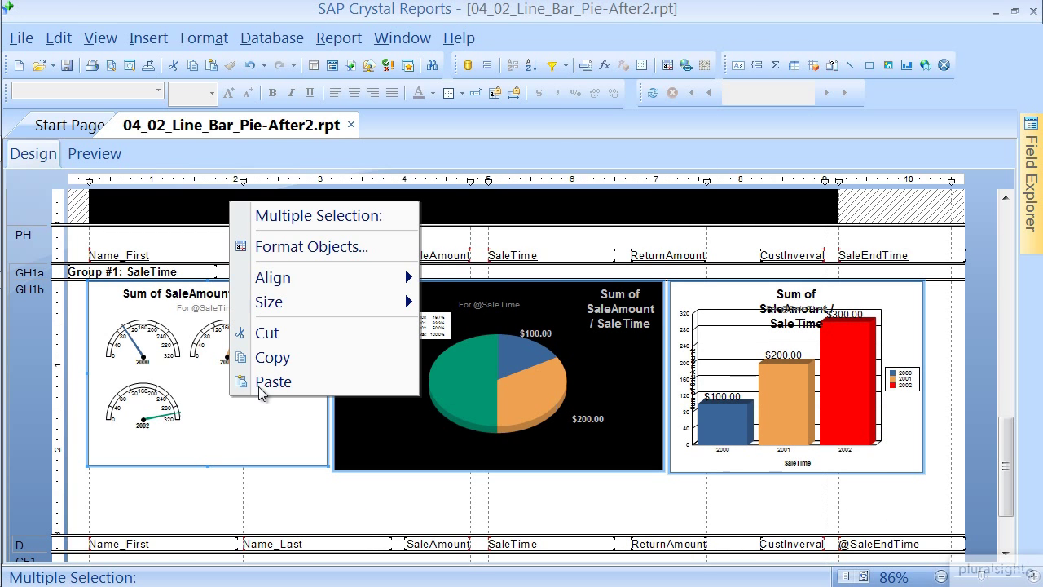
mouse_move(331, 277)
left_click(484, 277)
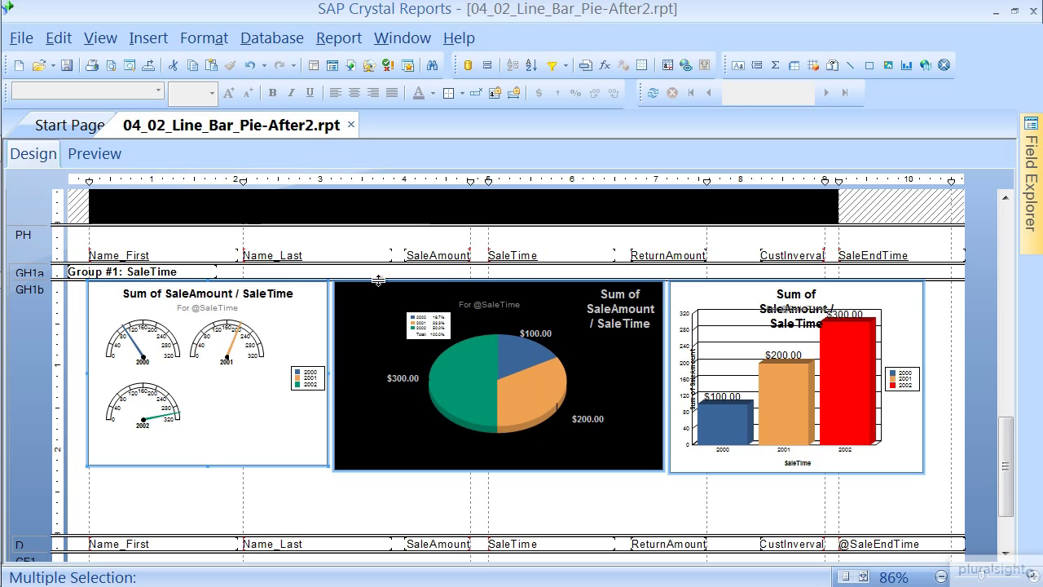
right_click(300, 321)
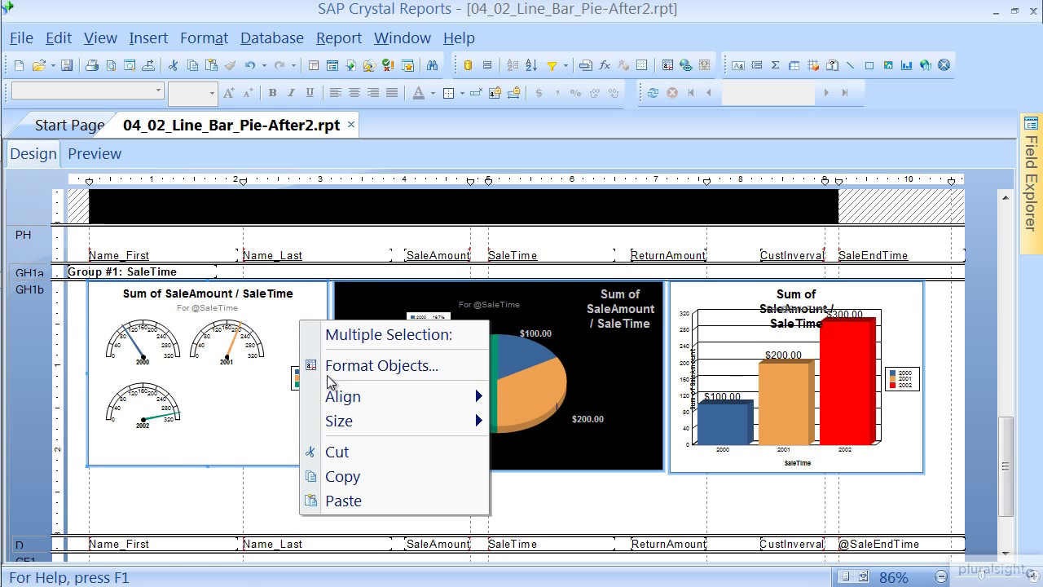
mouse_move(438, 427)
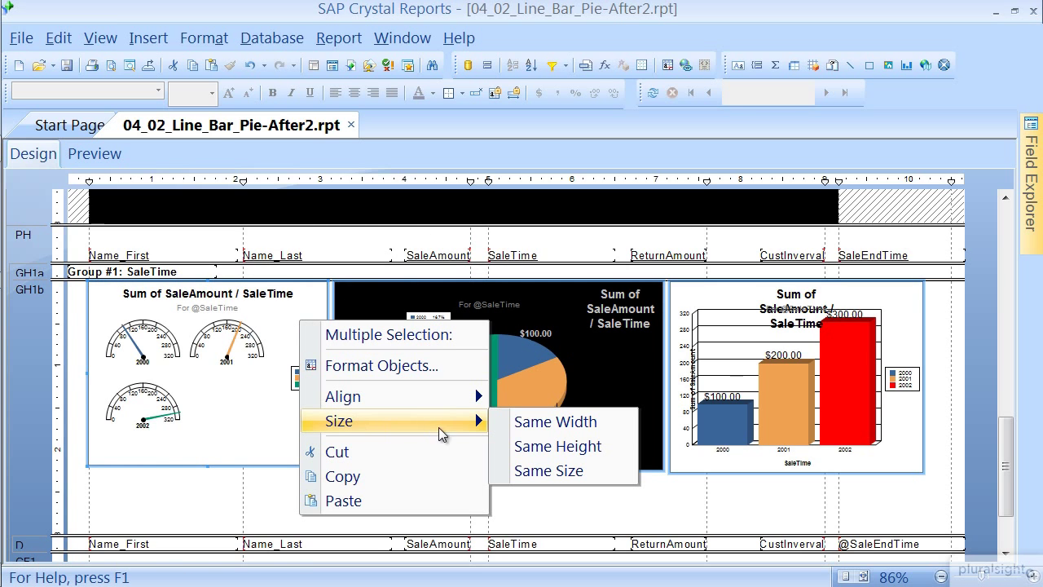
left_click(539, 447)
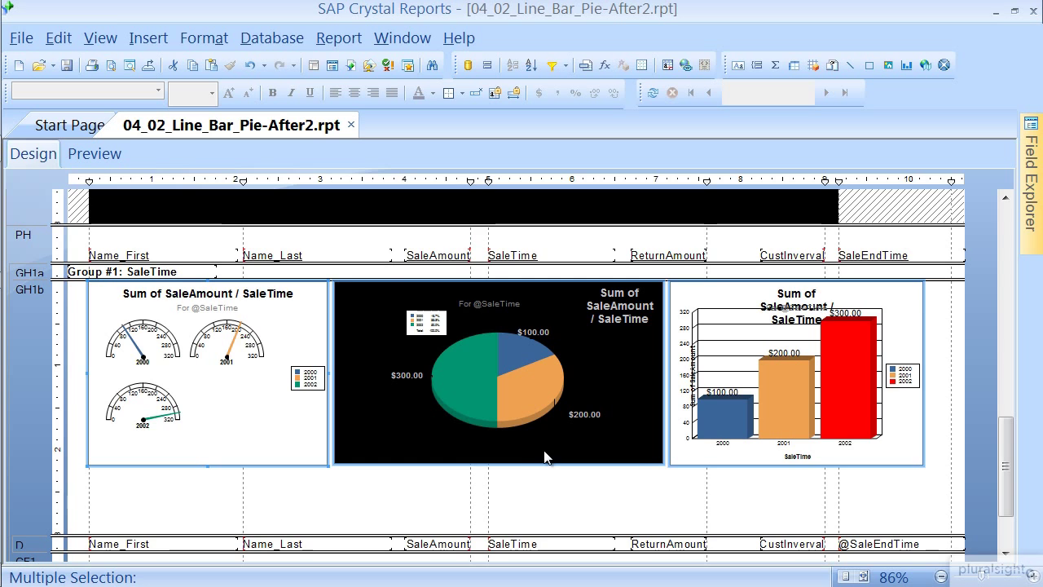
Shrink section GH1b so that it ends just below the three charts.
left_click(553, 517)
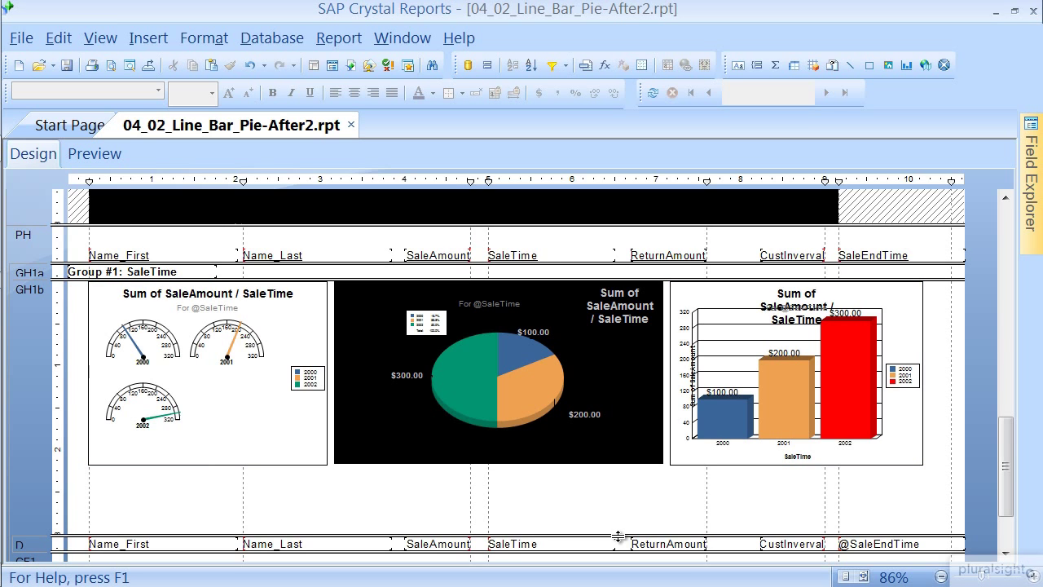
left_click_drag(620, 537, 611, 474)
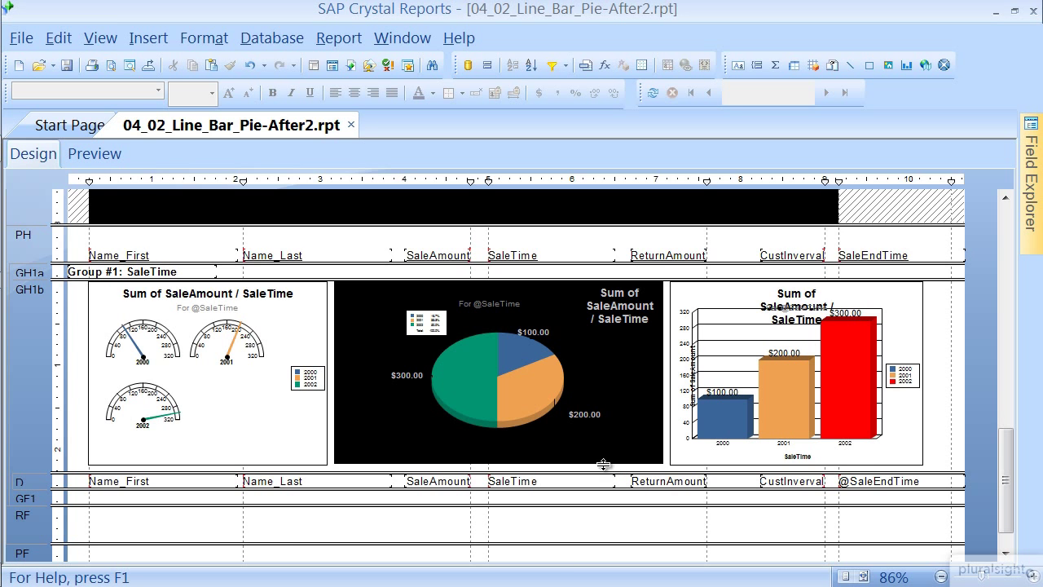
Preview the 4/2012 group's charts and narrow the group tree to give the report page more room.
left_click(90, 153)
left_click_drag(774, 552, 887, 552)
left_click_drag(998, 436, 1000, 379)
left_click(52, 298)
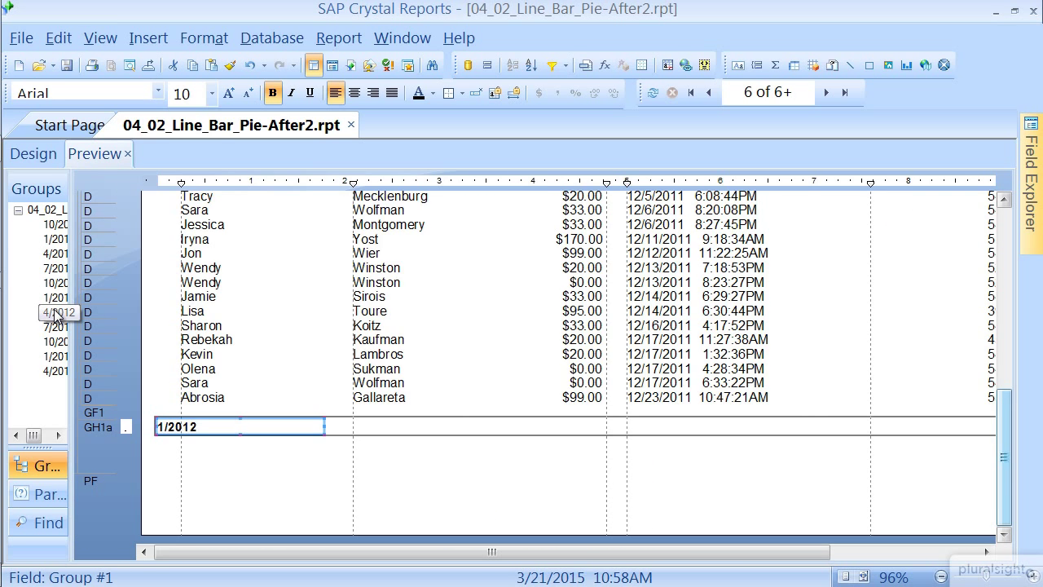
left_click(57, 313)
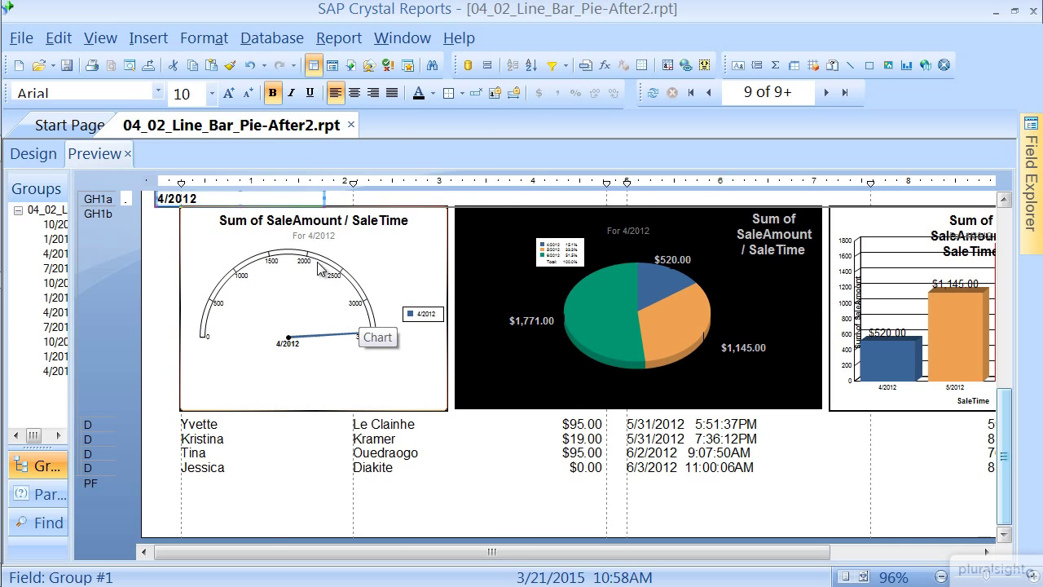
left_click_drag(483, 550, 534, 547)
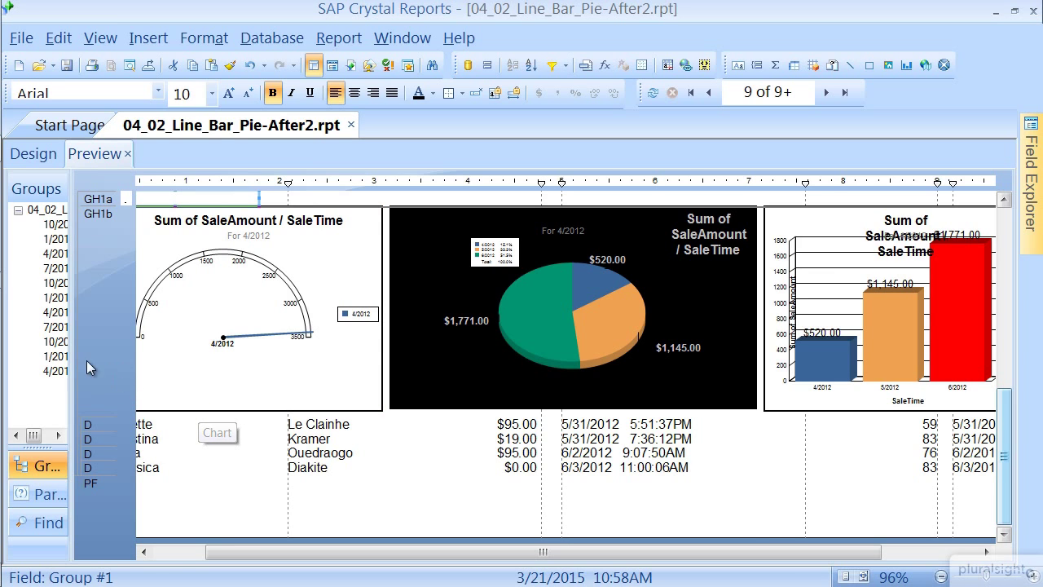
left_click_drag(72, 344, 56, 343)
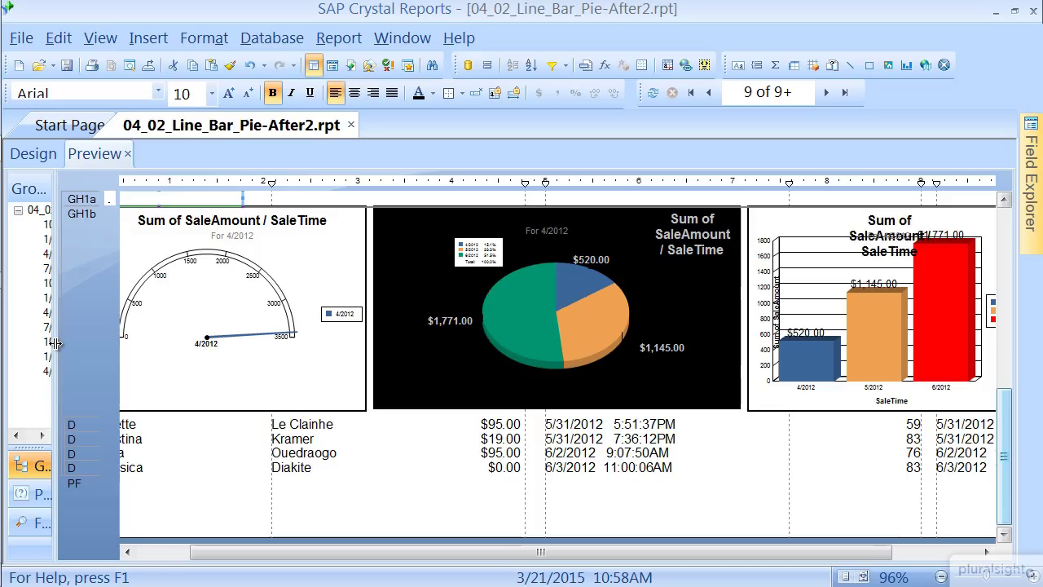